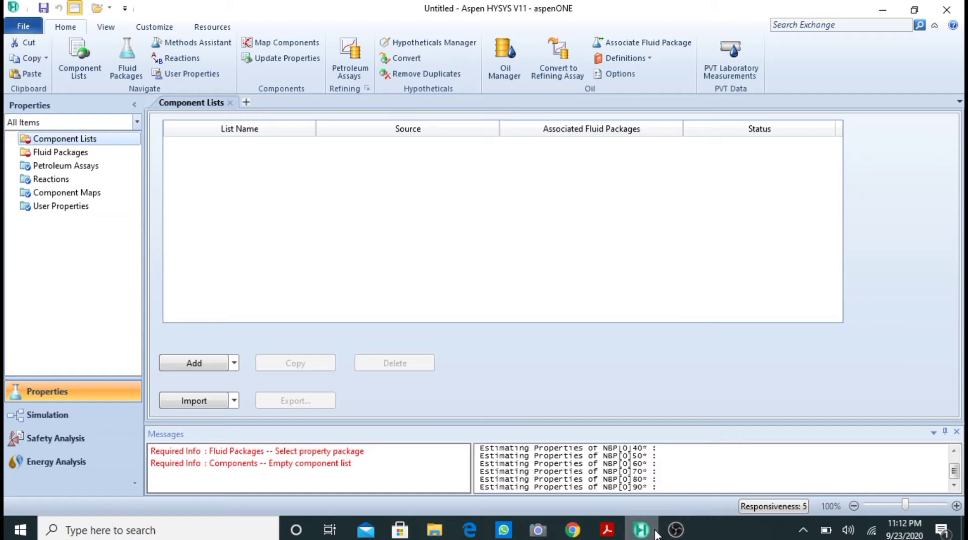
- Read Example 3.2 in the Acrobat Reader PDF, and create a component list in Aspen HYSYS containing Benzene
left_click(606, 530)
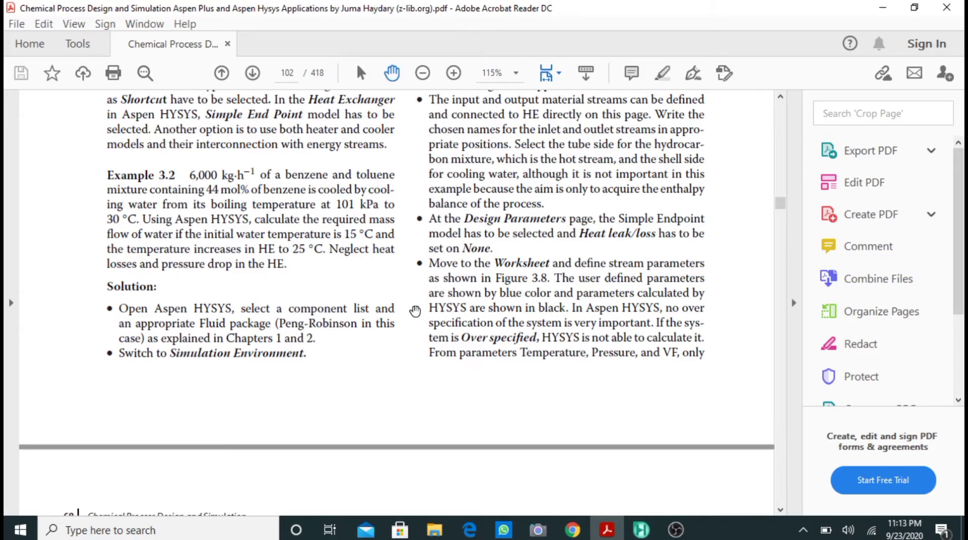
left_click(640, 538)
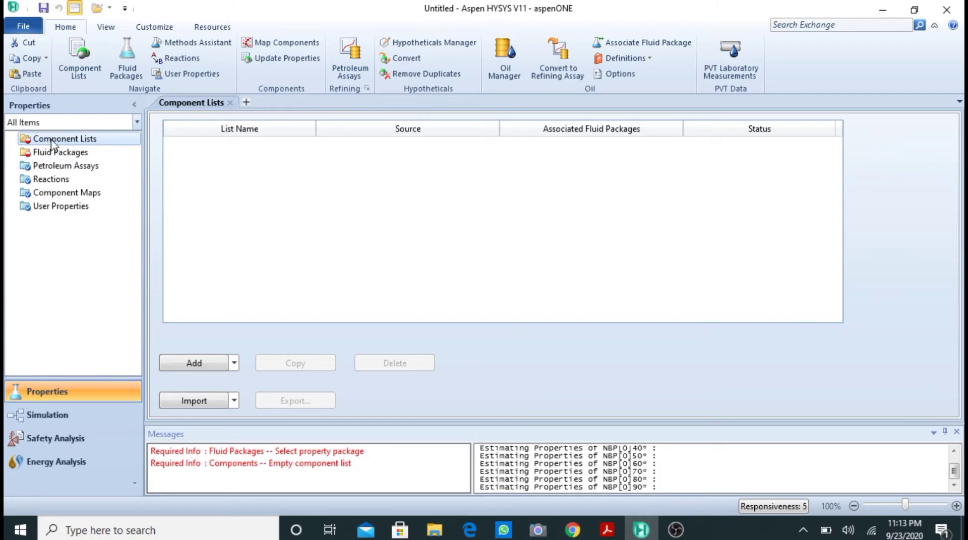
left_click(214, 363)
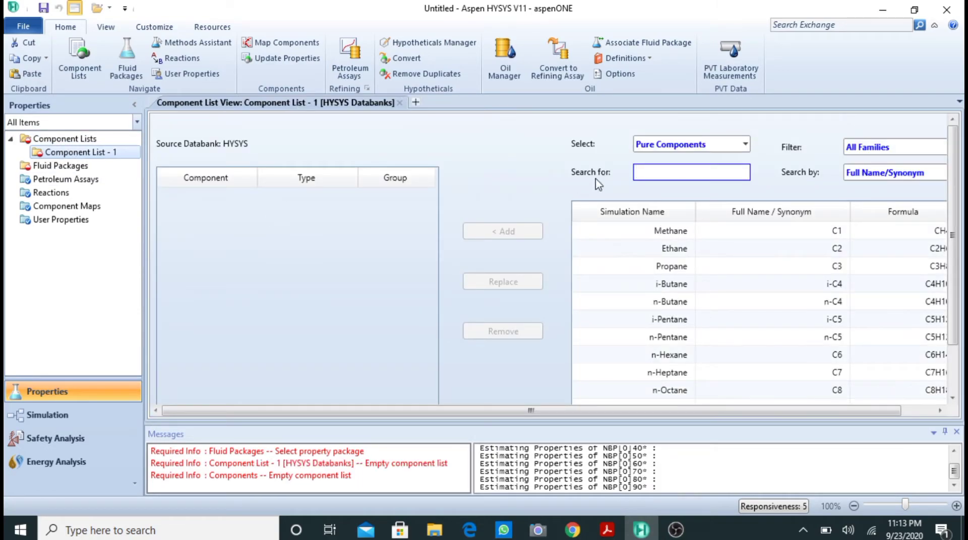
left_click(656, 173)
type("benzene")
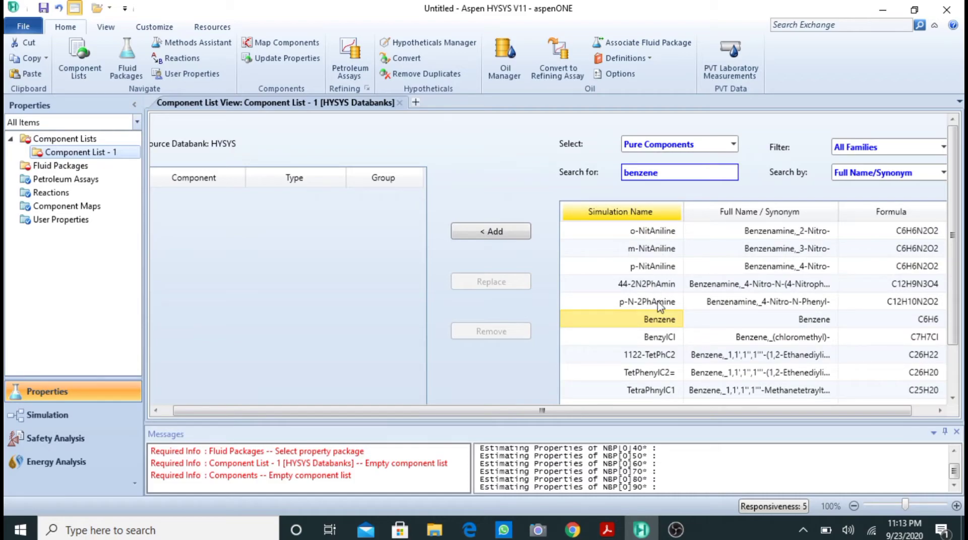
left_click(662, 325)
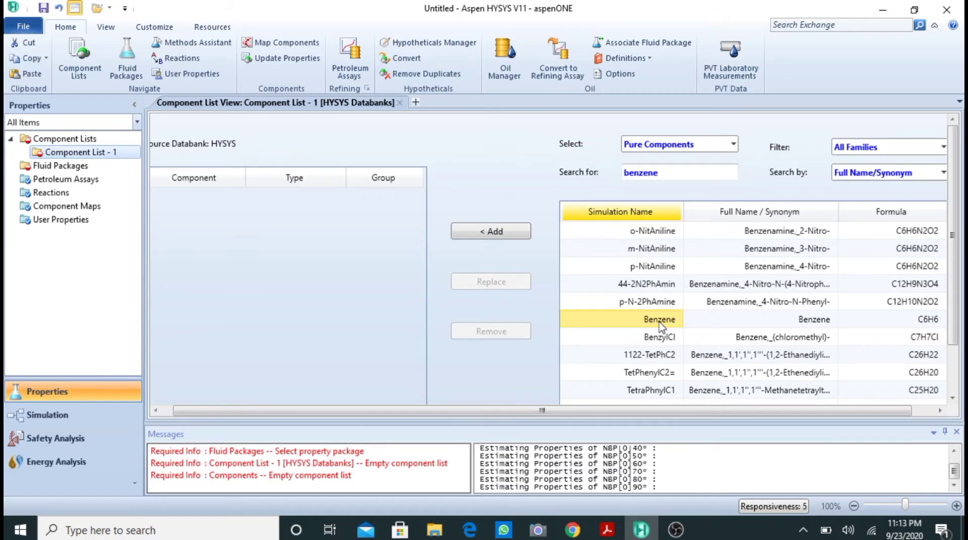
left_click(510, 233)
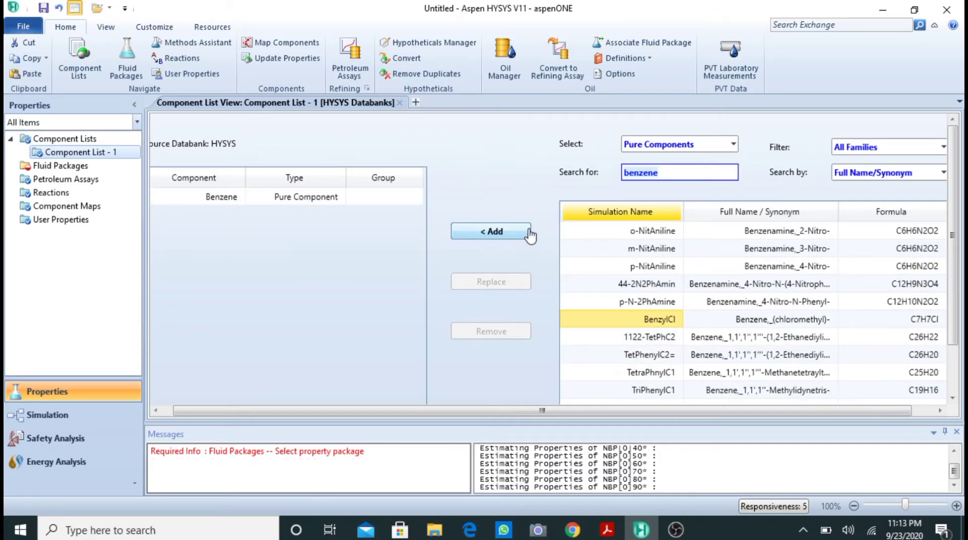
- Find Toluene among the pure components and add it to the component list
left_click(665, 176)
key("BackSpace")
key("BackSpace")
key("BackSpace")
key("BackSpace")
key("BackSpace")
key("BackSpace")
type("to")
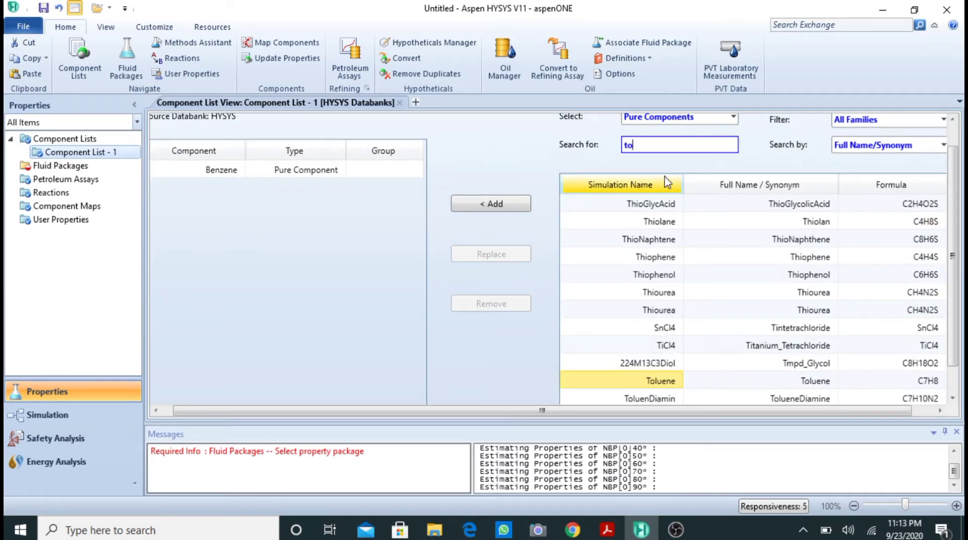
left_click(646, 387)
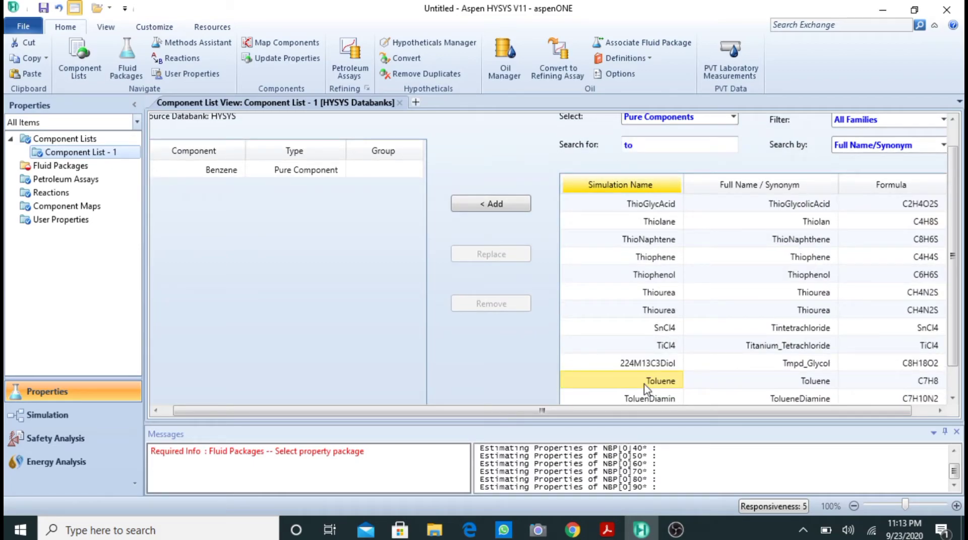
double_click(646, 387)
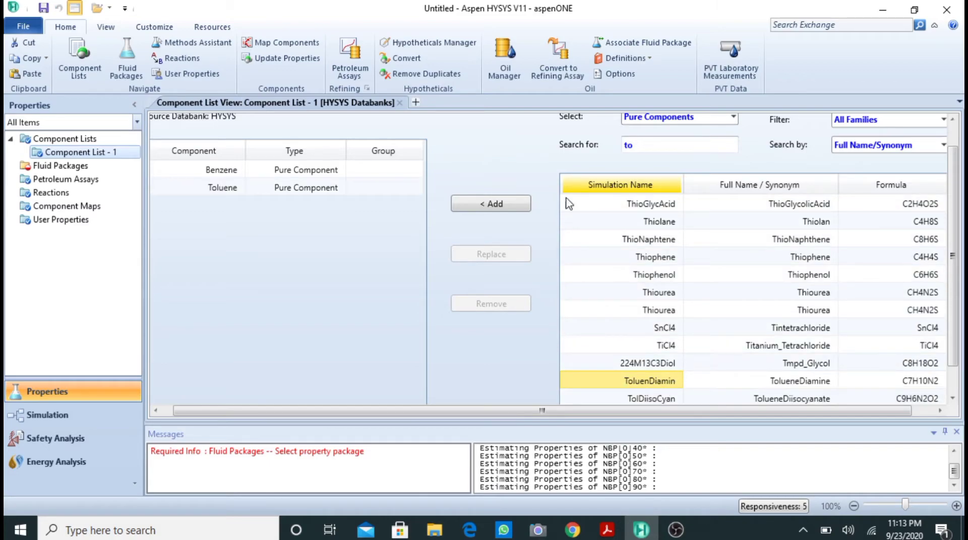
- Search the databank for h2o and add H2O to the component list
left_click(650, 146)
key("BackSpace")
key("BackSpace")
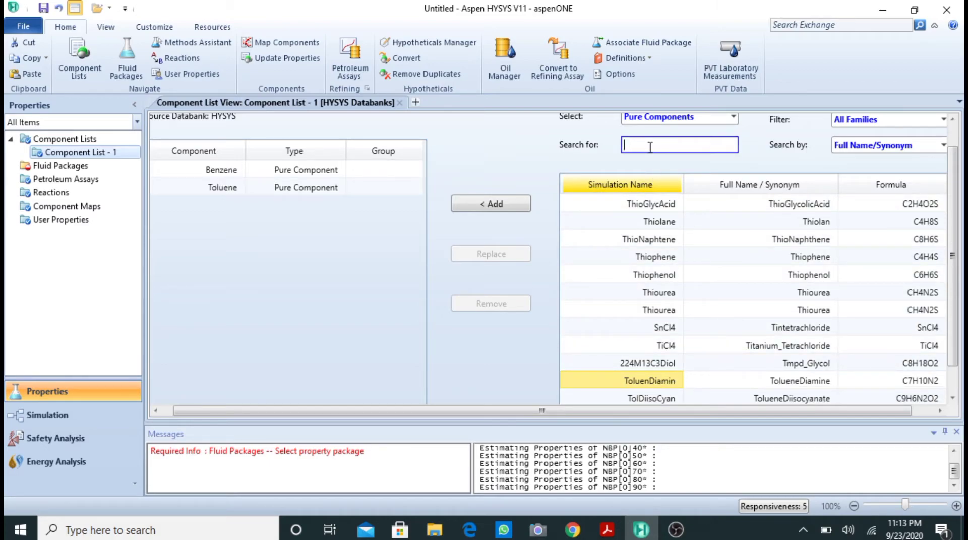
type("h2o")
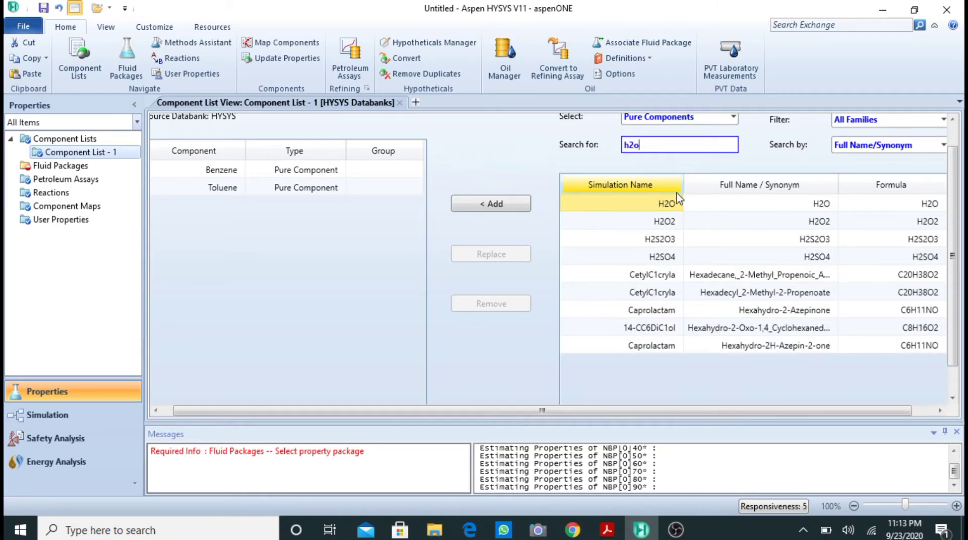
double_click(664, 204)
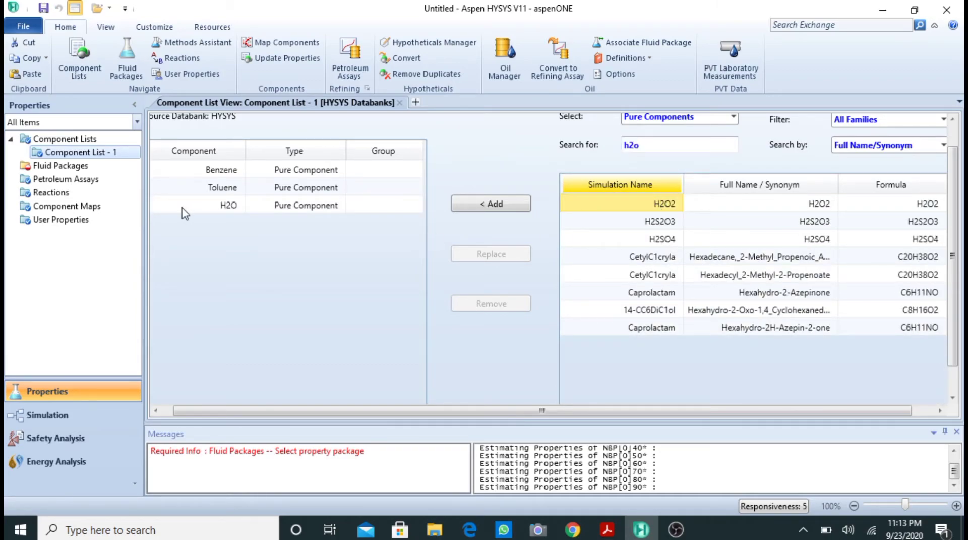
- Add a fluid package that uses the Peng-Robinson property package
left_click(91, 167)
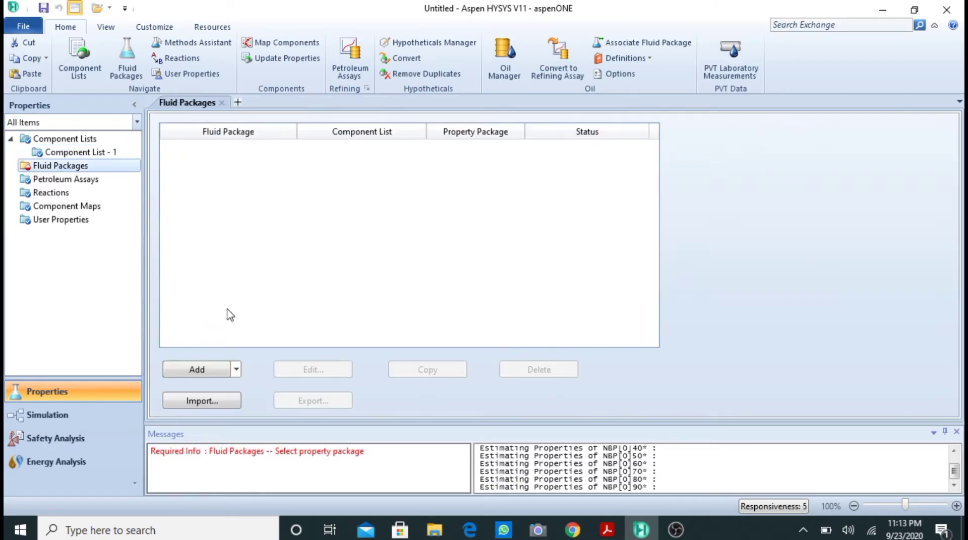
left_click(222, 367)
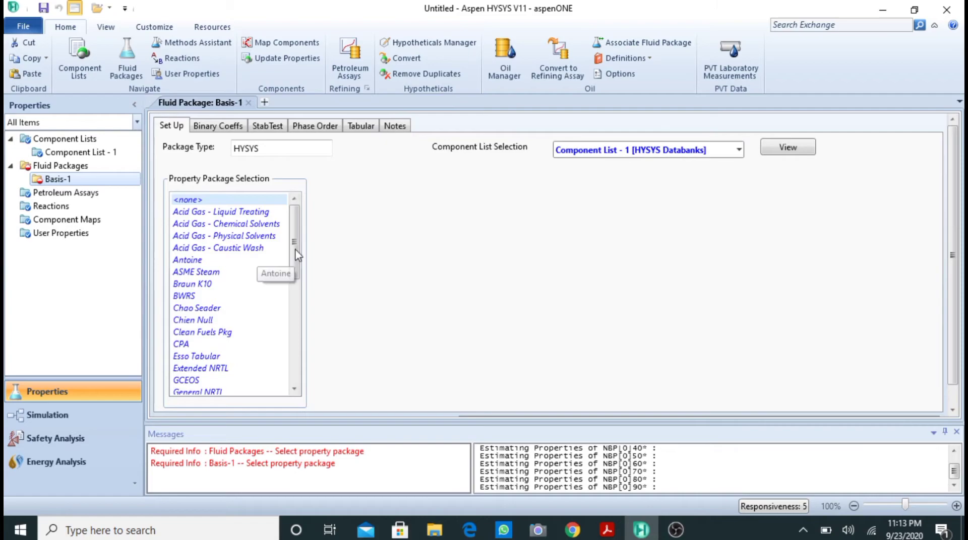
left_click_drag(296, 253, 308, 334)
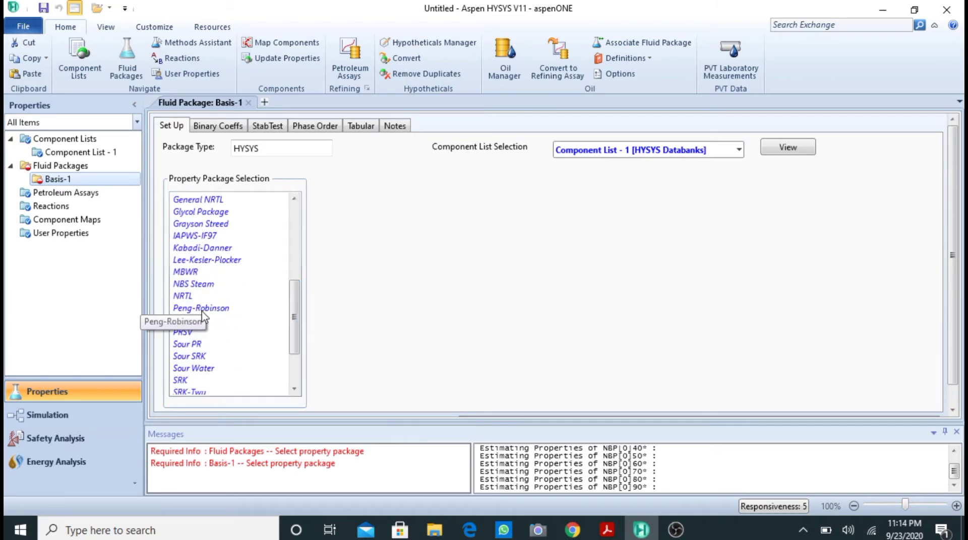
left_click(202, 310)
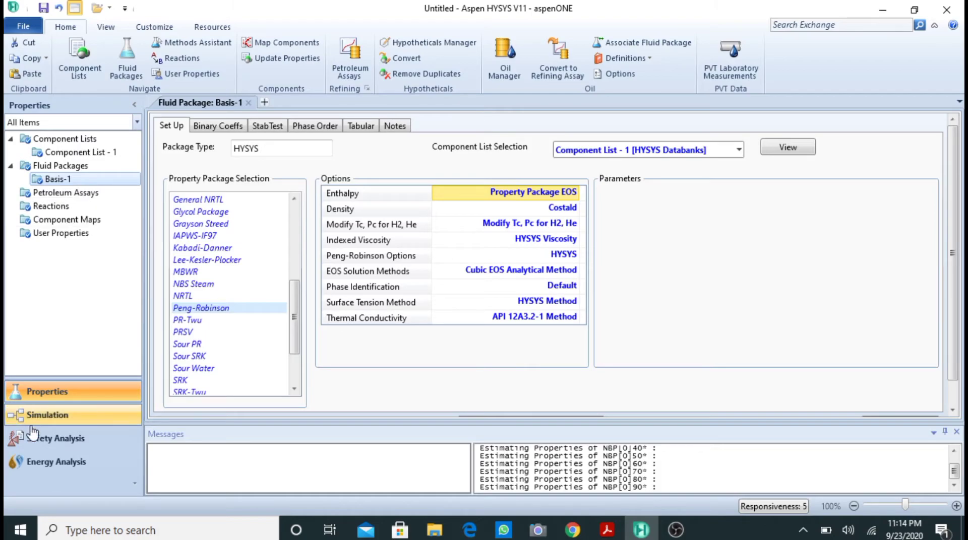
- Switch to the simulation environment and place a heat exchanger from the heat transfer models on the flowsheet
left_click(47, 416)
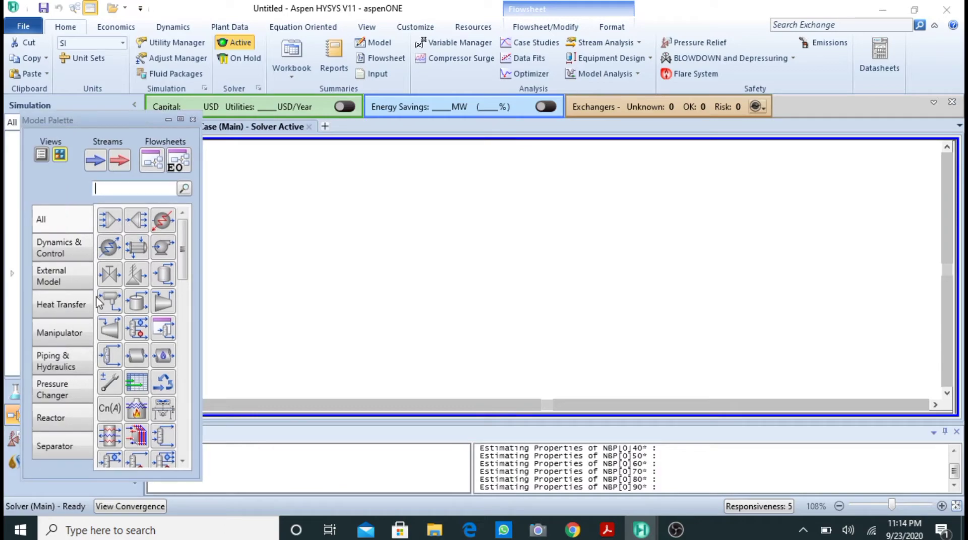
left_click(59, 304)
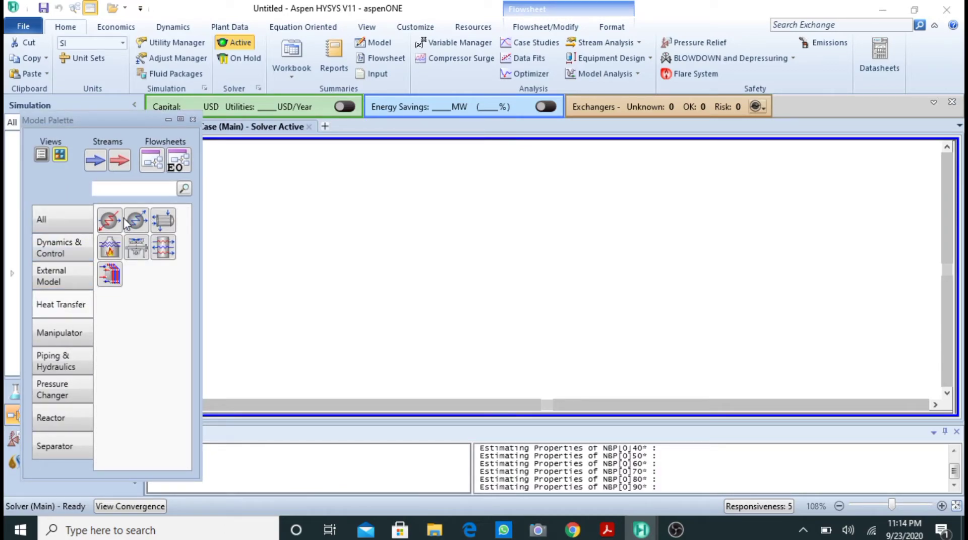
left_click_drag(134, 221, 430, 254)
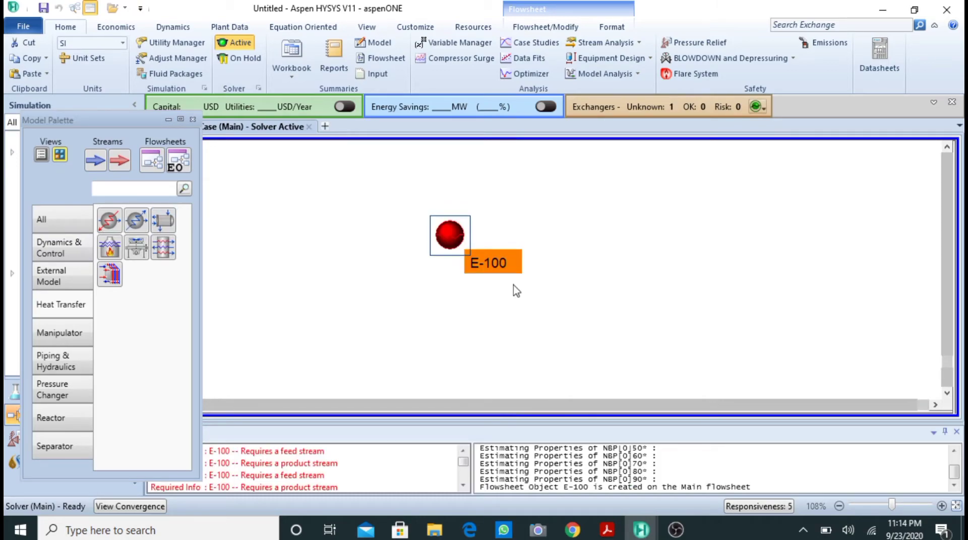
left_click(513, 286)
- Open the heat exchanger's connections and name its tube side inlet stream "hot inlet 1"
left_click(446, 233)
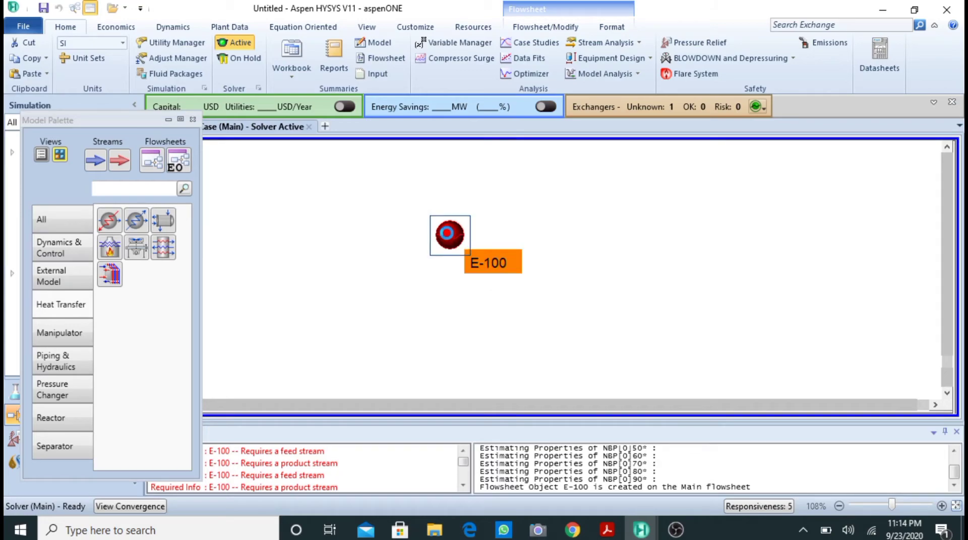
double_click(446, 233)
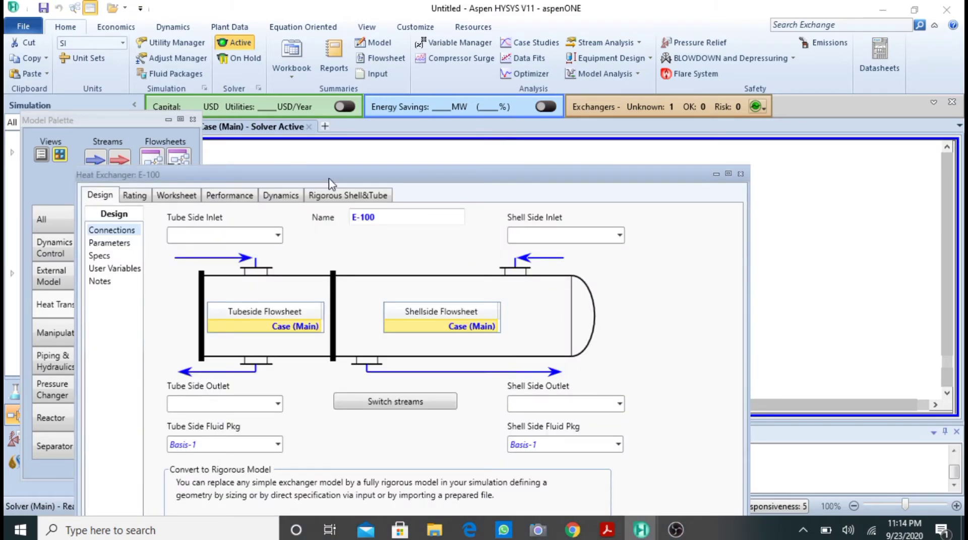
left_click_drag(328, 179, 361, 62)
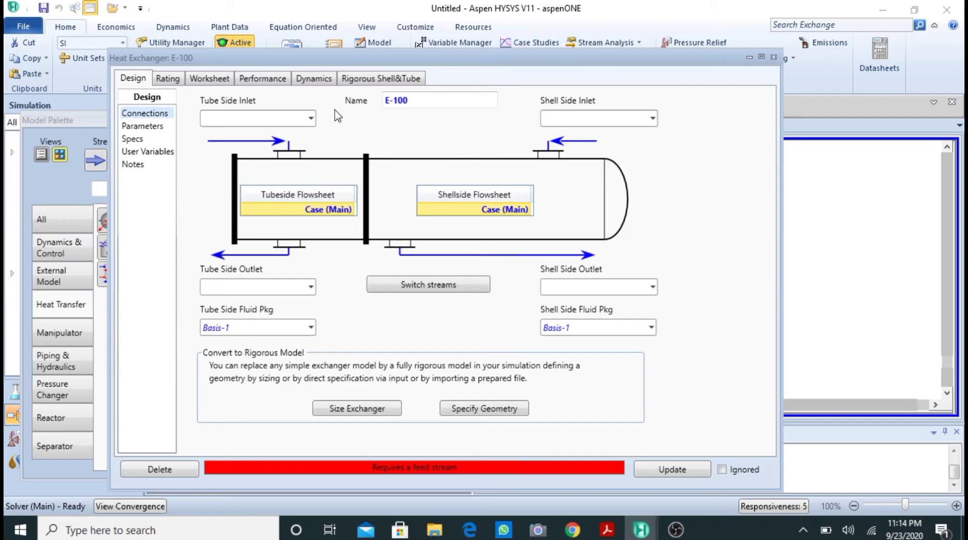
left_click(312, 121)
type("ho")
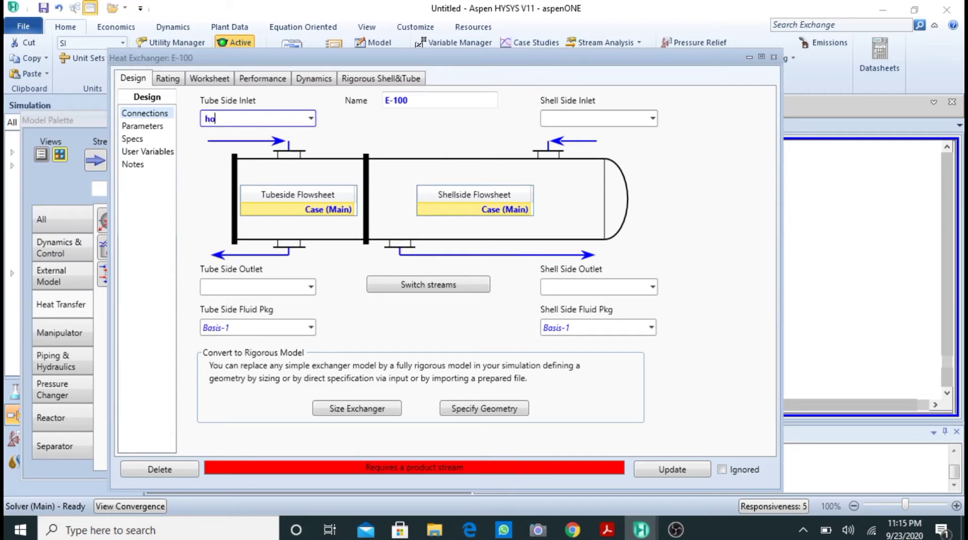
type("t inlet 1")
key("Return")
- Name the heat exchanger's tube side outlet stream "hot outlet 2"
left_click(285, 289)
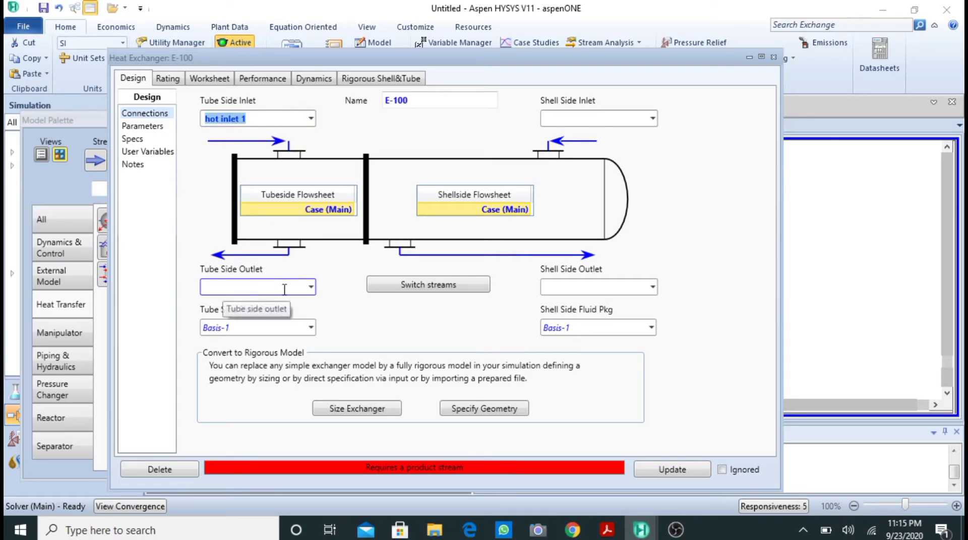
left_click(274, 287)
type("hot oun")
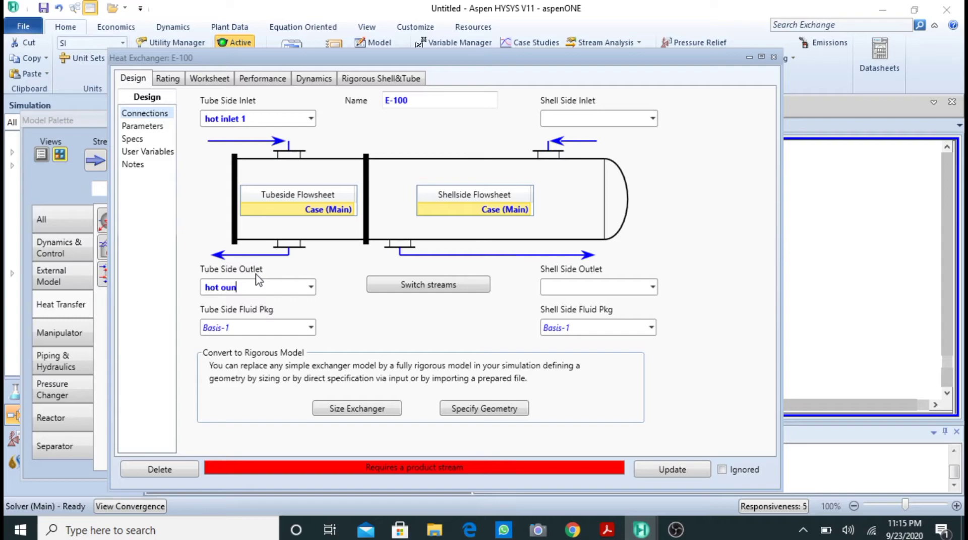
type("let")
key("BackSpace")
key("BackSpace")
key("BackSpace")
key("BackSpace")
key("BackSpace")
type("utlet 2")
key("Return")
- Name the heat exchanger's shell side inlet stream "cold in"
left_click(652, 119)
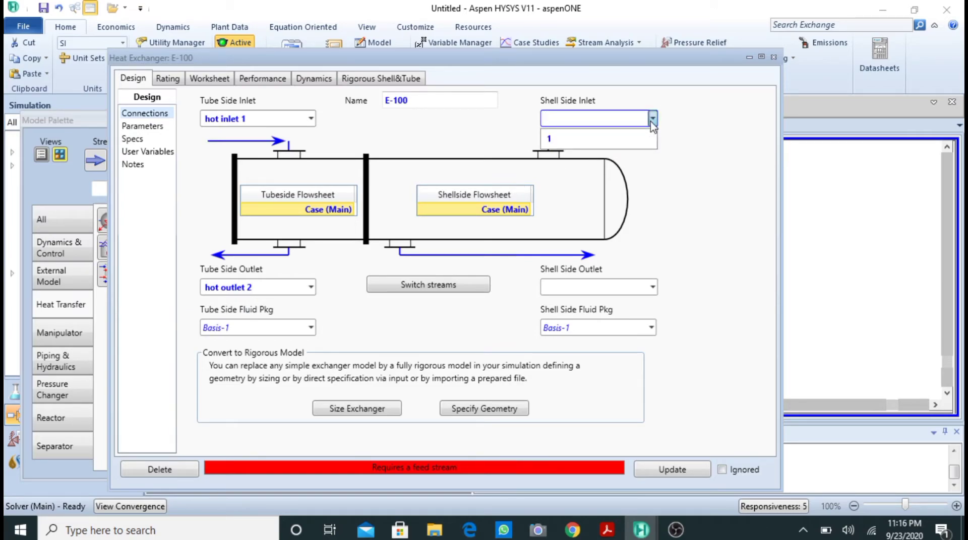
type("cold in")
key("Return")
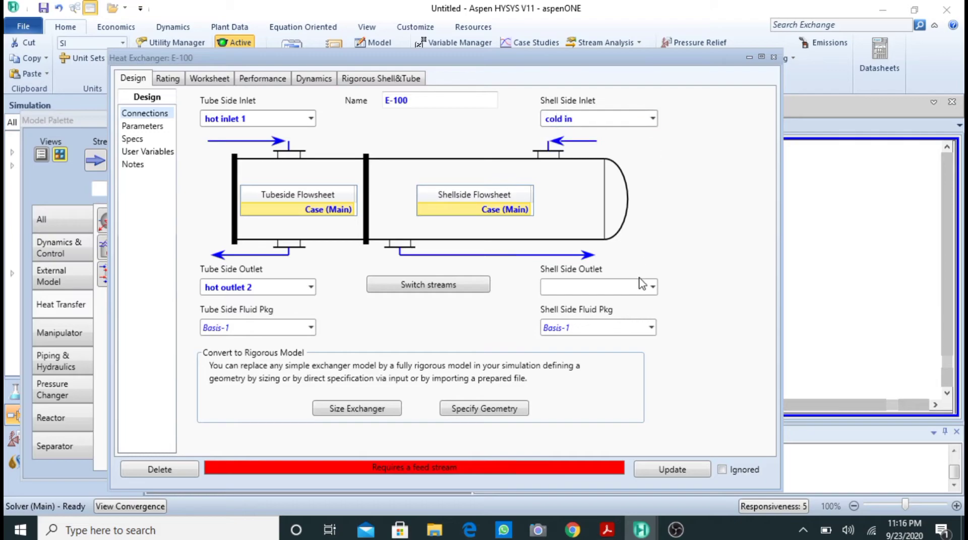
- Name the heat exchanger's shell side outlet stream "cold out"
left_click(652, 287)
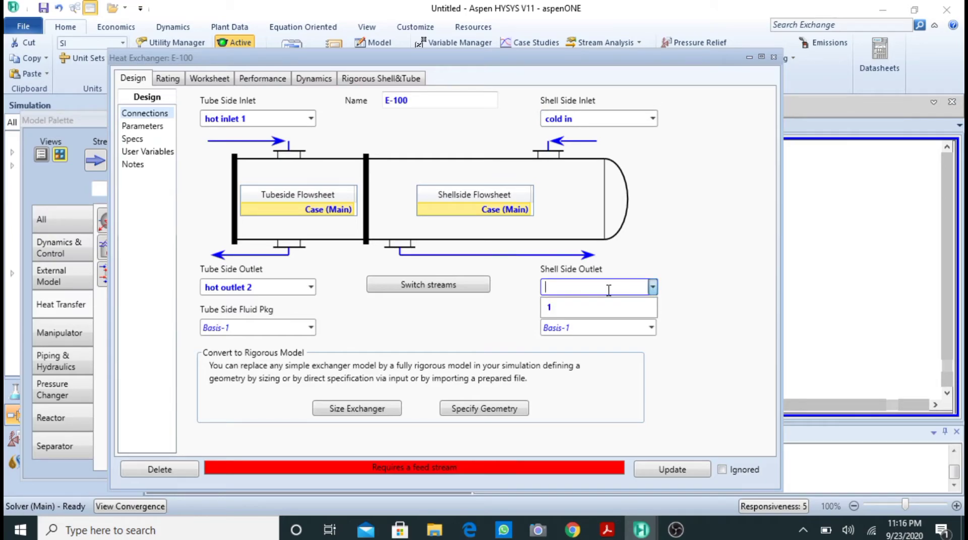
type("colg out")
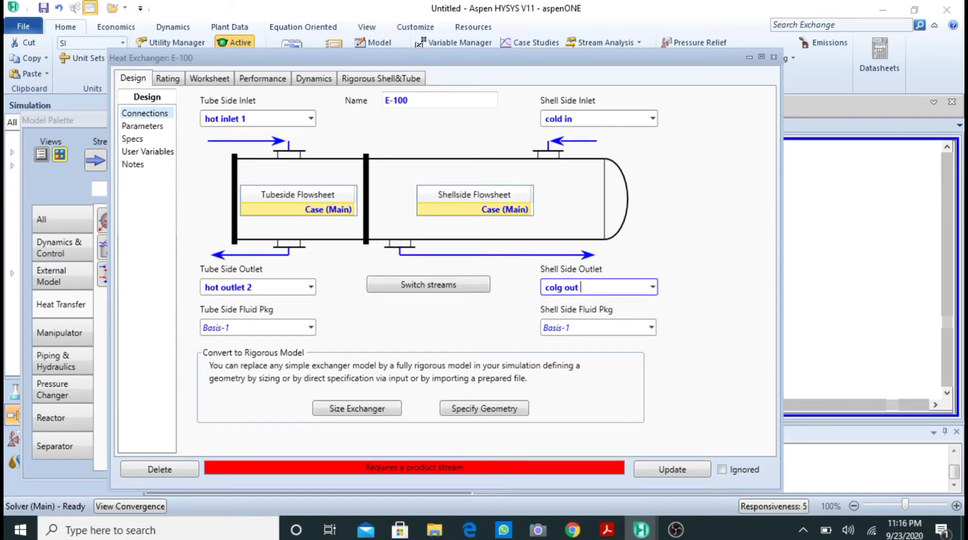
key("Return")
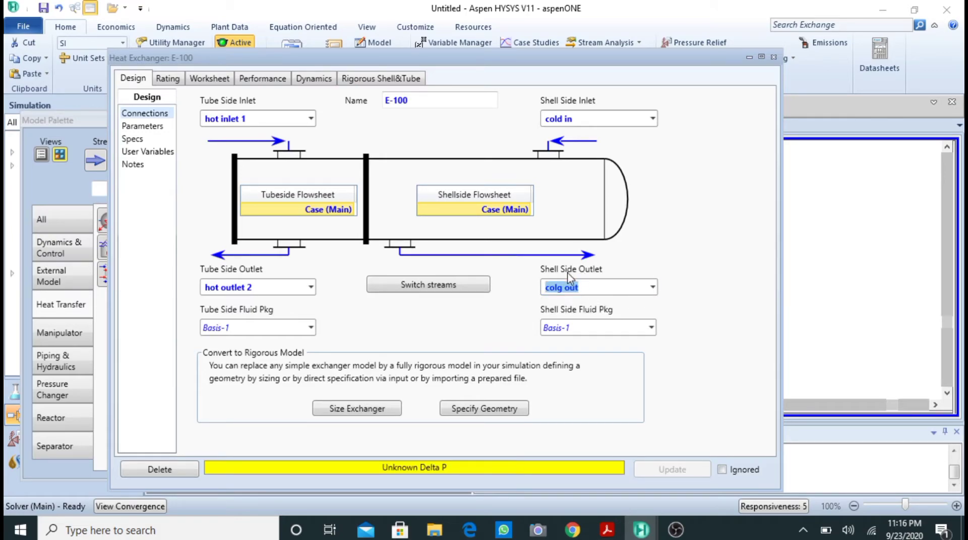
left_click(564, 287)
key("BackSpace")
type("d")
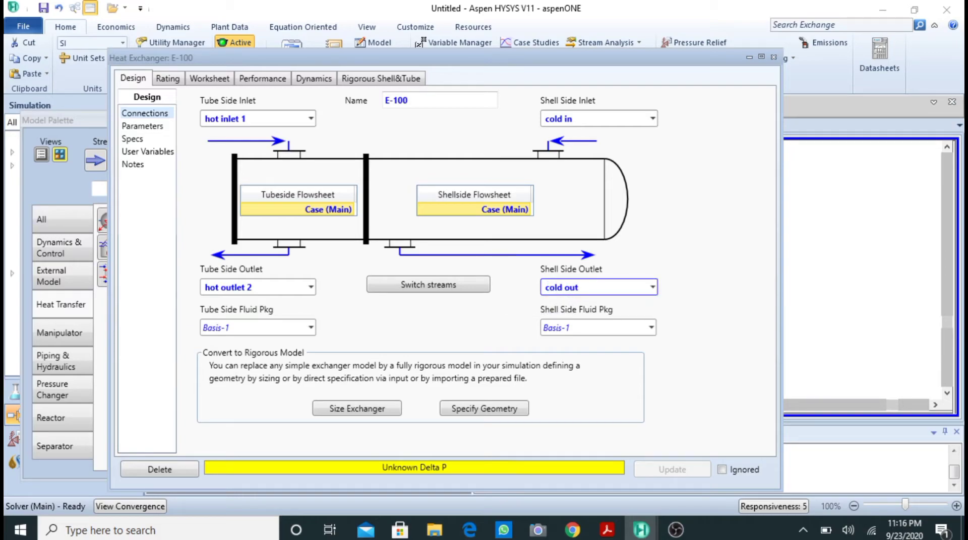
key("Return")
- Set the heat exchanger model to Simple End Point in the design parameters
left_click(209, 81)
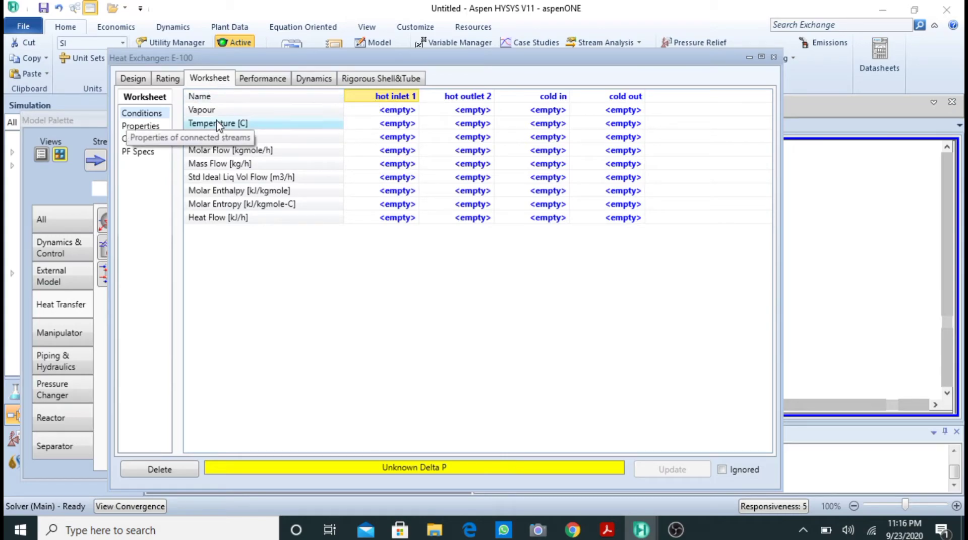
left_click(133, 79)
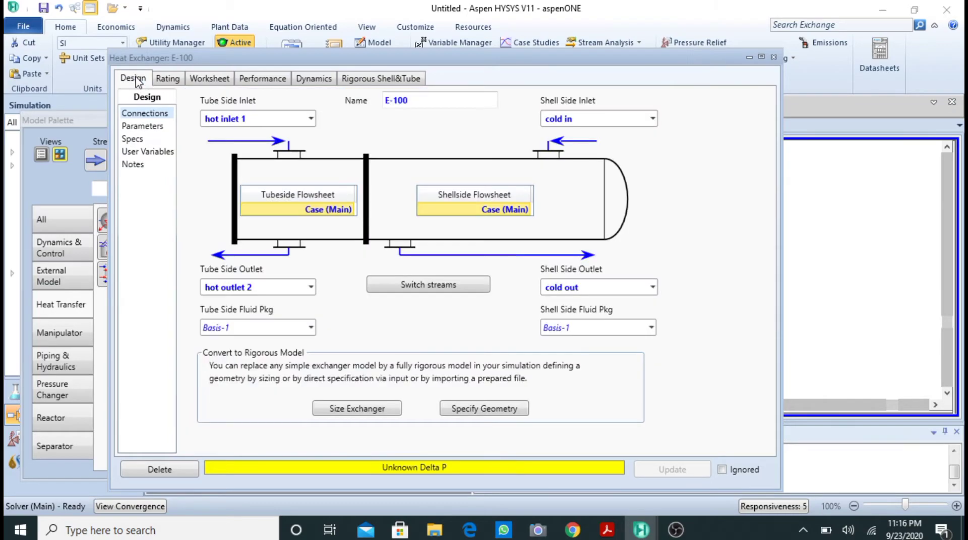
left_click(144, 127)
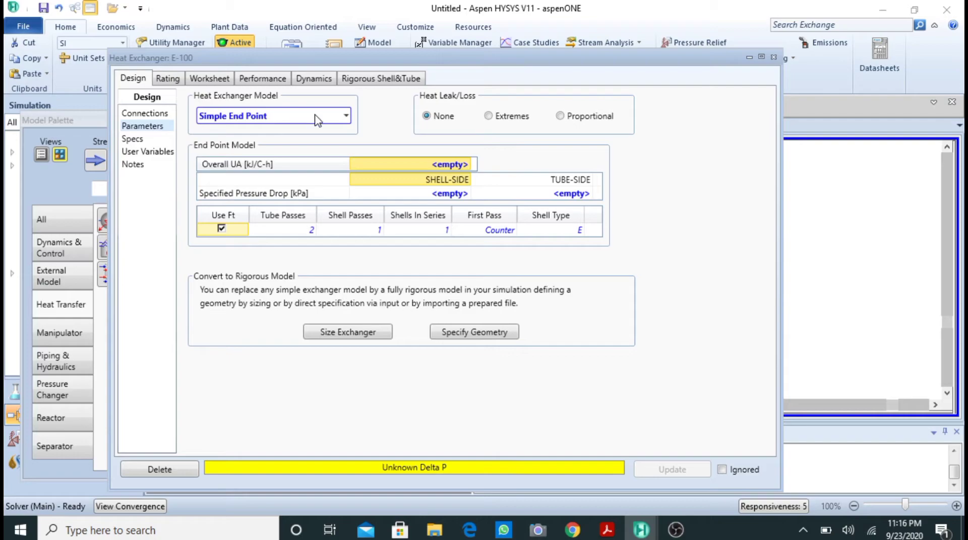
left_click(344, 116)
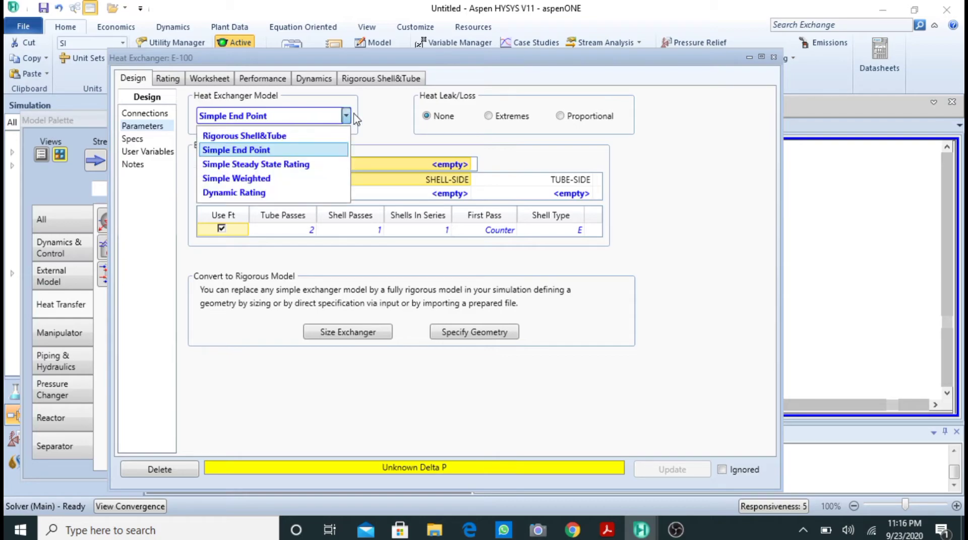
left_click(269, 151)
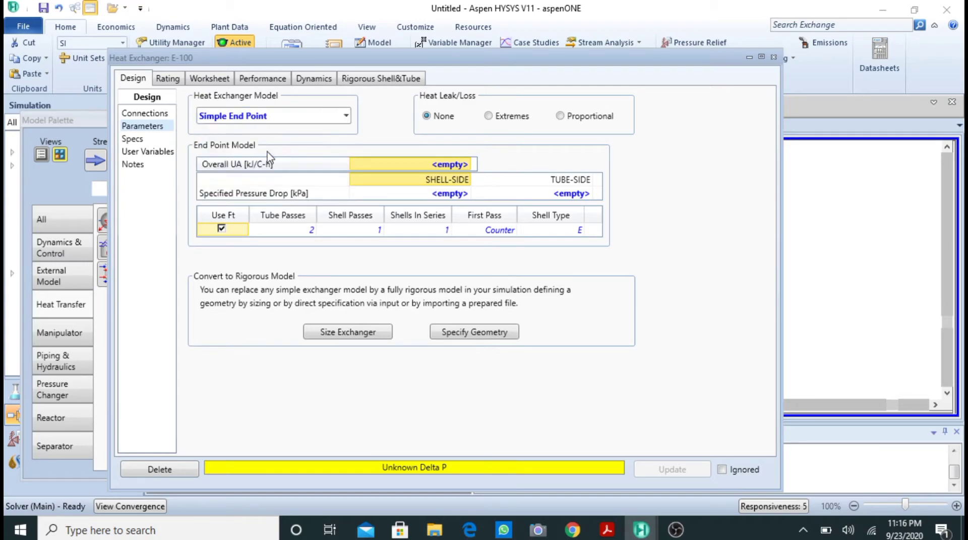
- Set the hot inlet 1 stream's mass flow to 6000 kg/h and its pressure to 101 kPa in the worksheet conditions
left_click(218, 82)
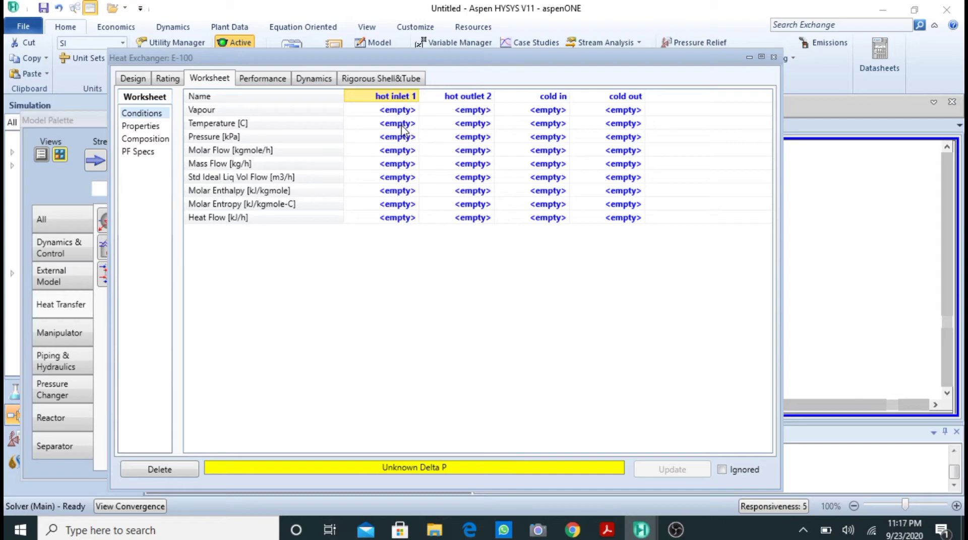
left_click(397, 166)
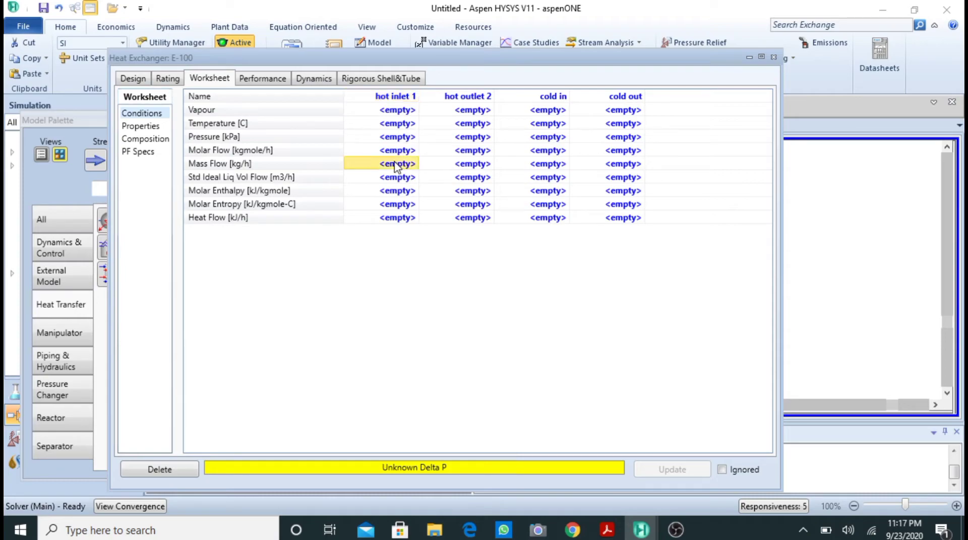
type("6000")
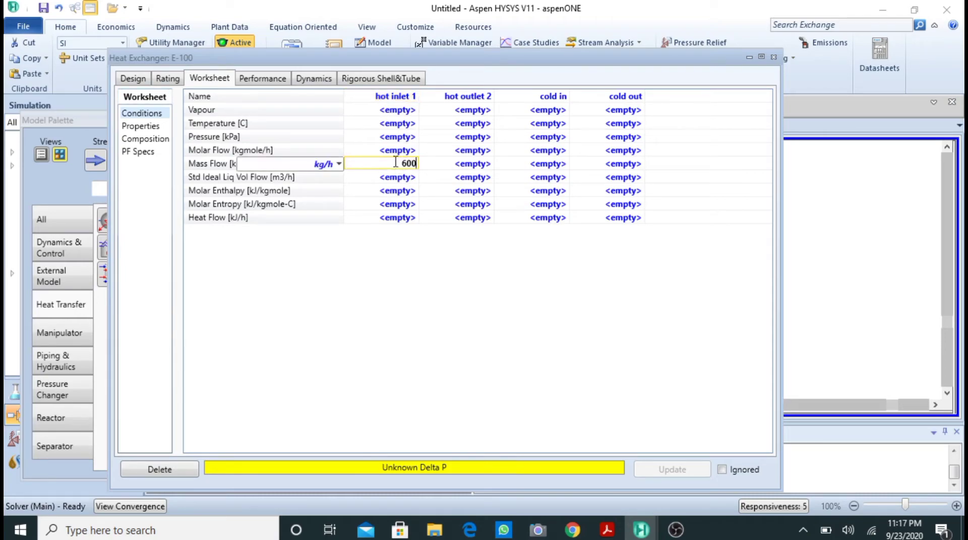
key("Return")
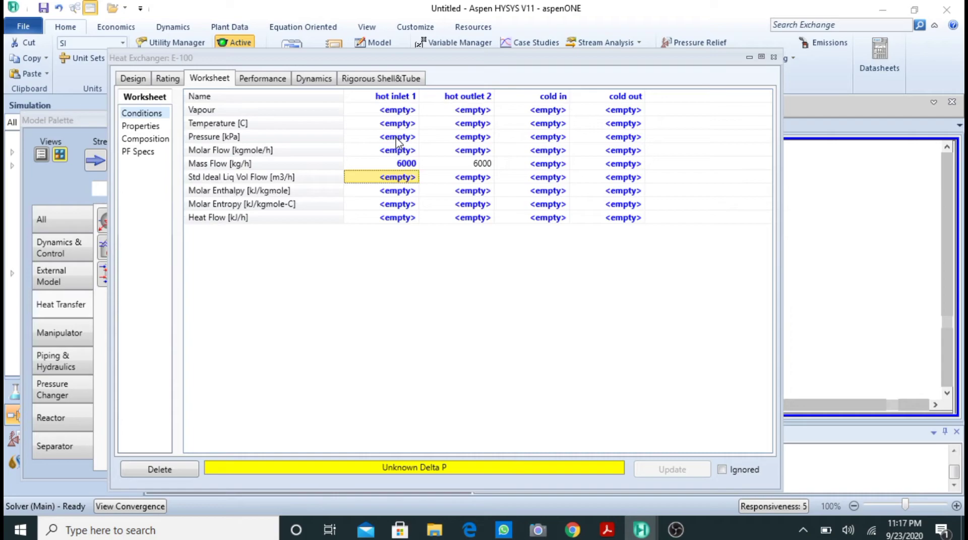
left_click(398, 138)
type("1")
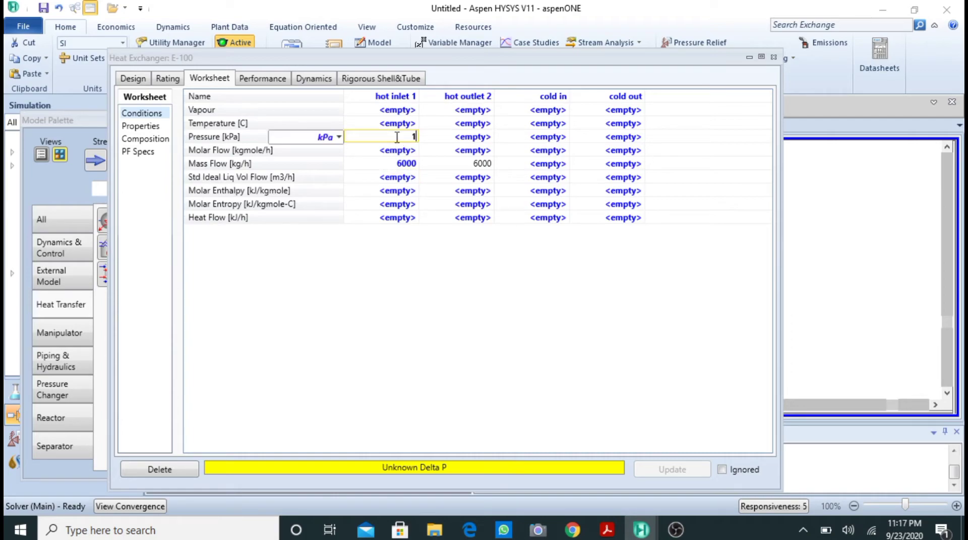
type("01")
key("Return")
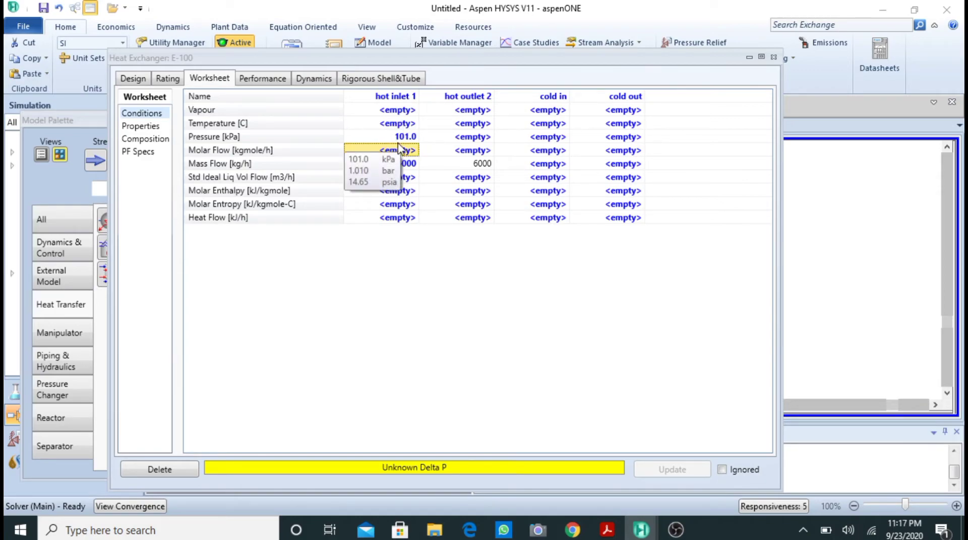
- Define the hot inlet 1 stream's composition with mass fractions of 0.44 benzene and 0.56 toluene
double_click(297, 166)
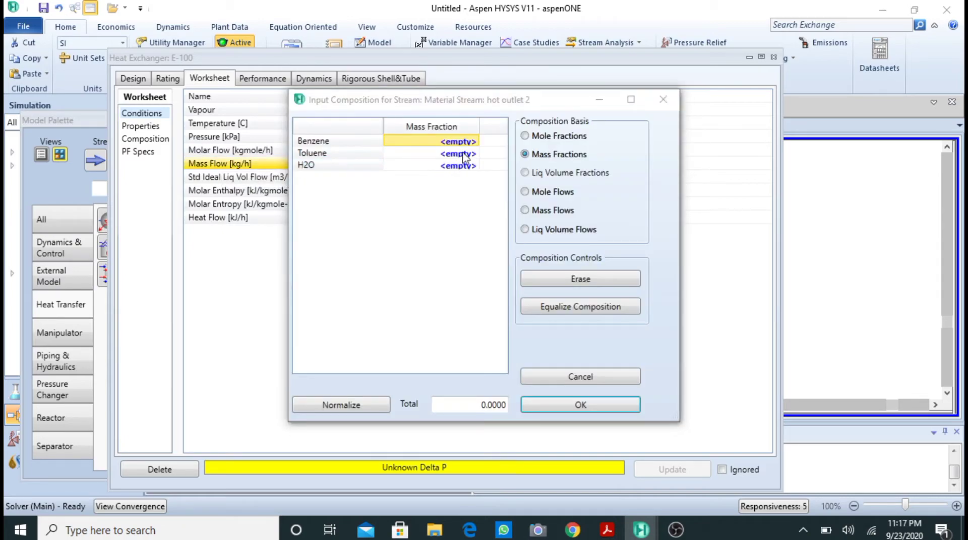
left_click(663, 100)
left_click(663, 100)
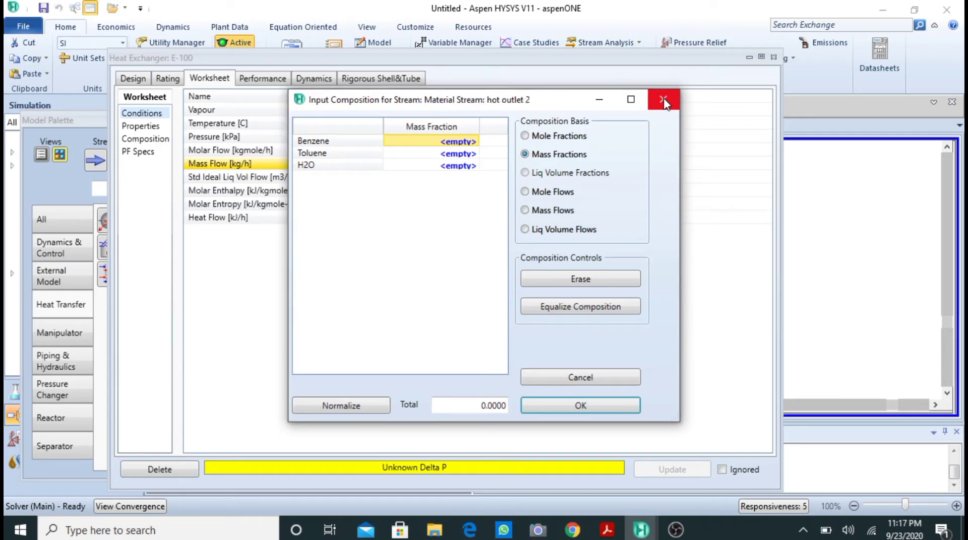
left_click(663, 100)
left_click(458, 146)
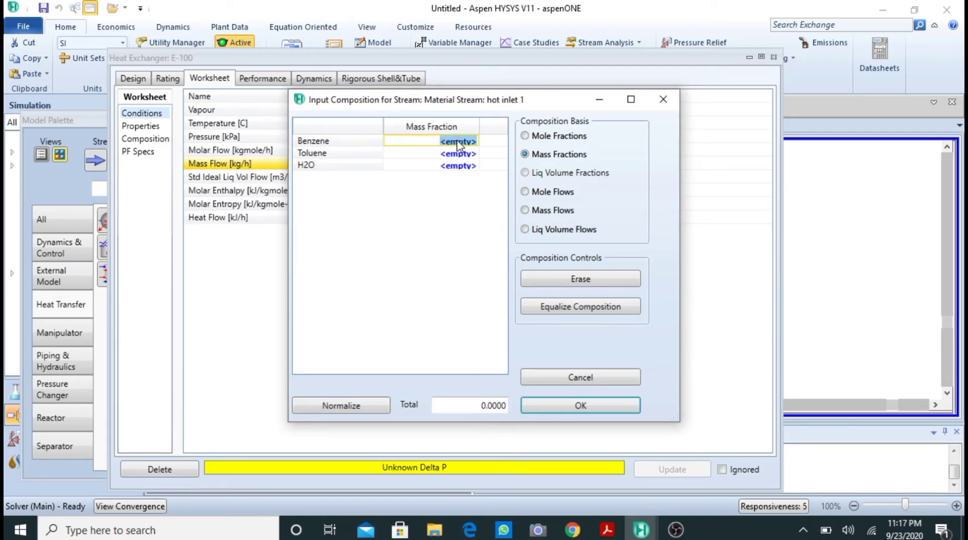
type("0")
type("0.44")
key("Return")
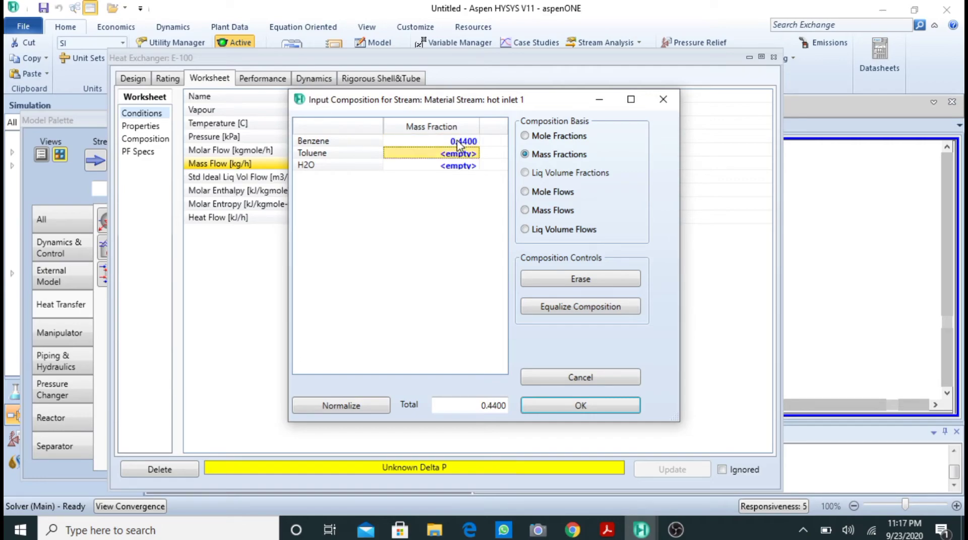
type("0.")
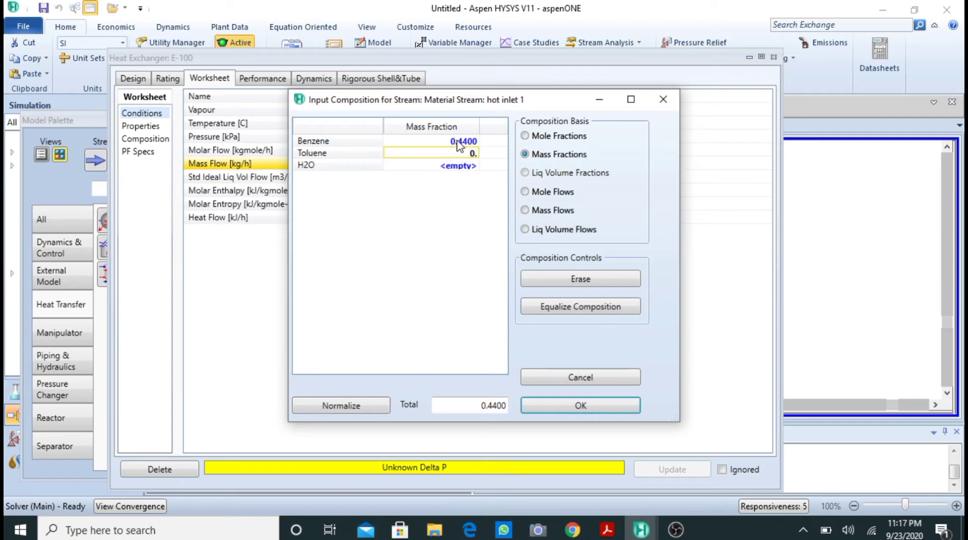
type("56")
key("Return")
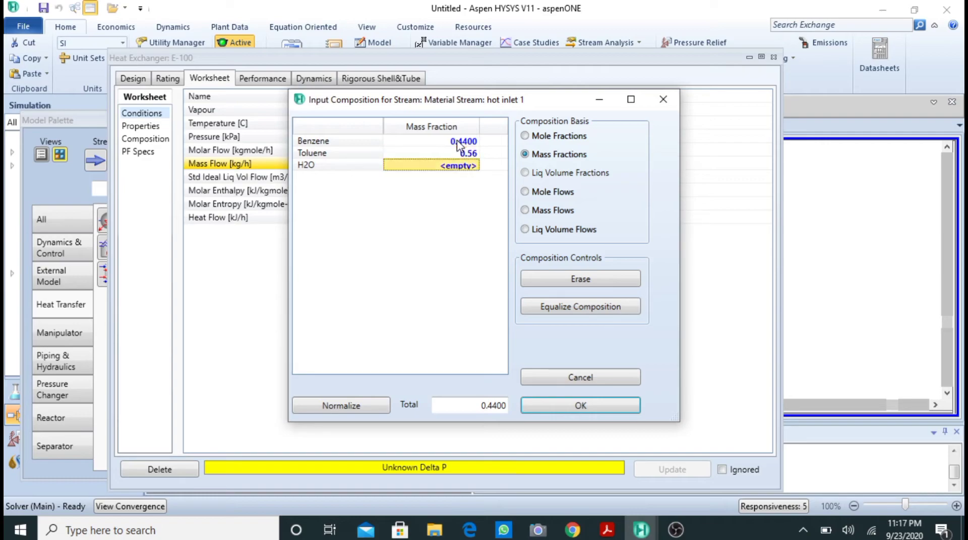
left_click(579, 408)
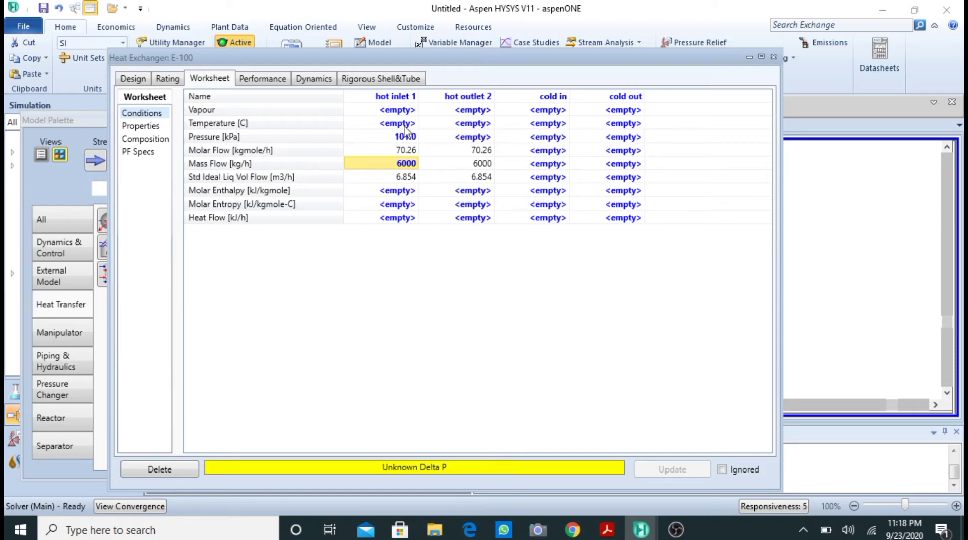
- Set the hot outlet 2 stream's temperature to 30 °C and its pressure to 101 kPa
left_click(473, 124)
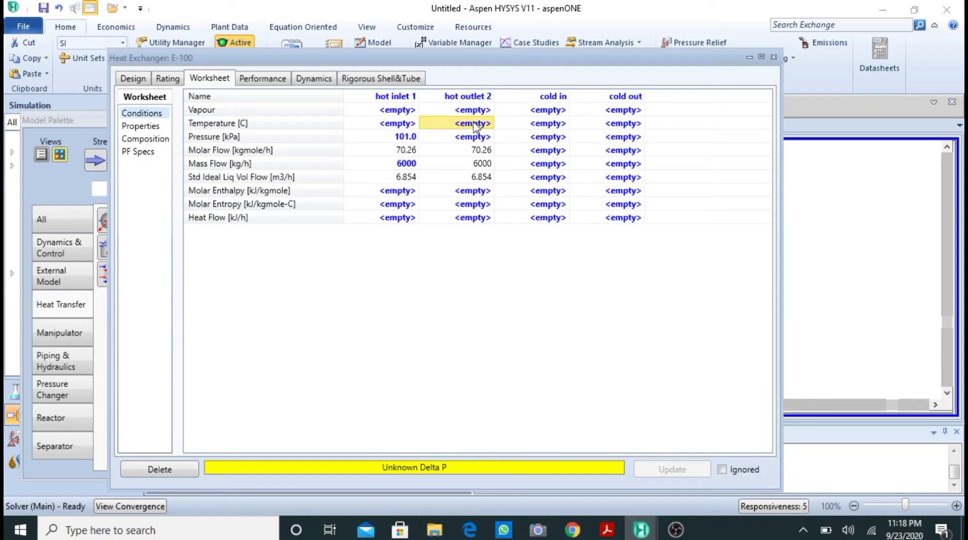
type("30")
key("Return")
left_click(479, 137)
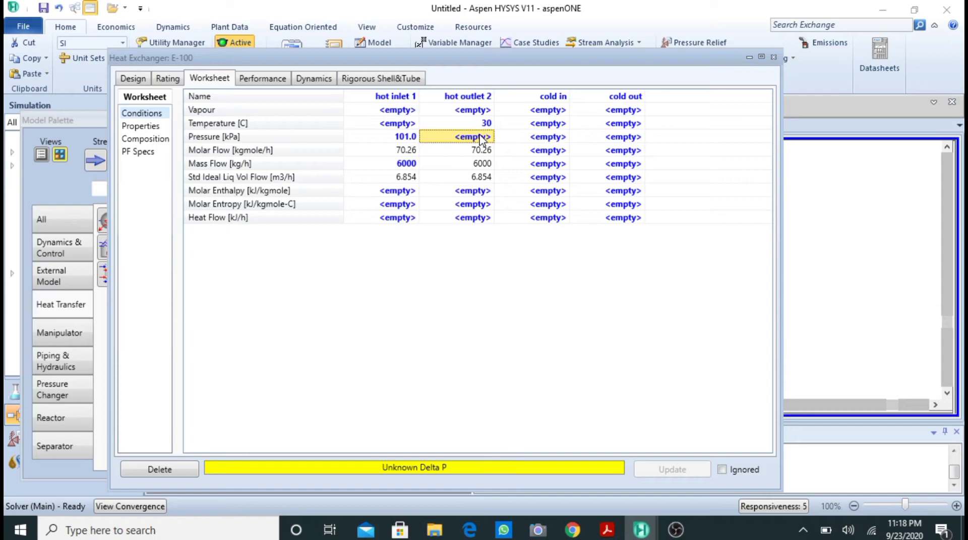
type("10")
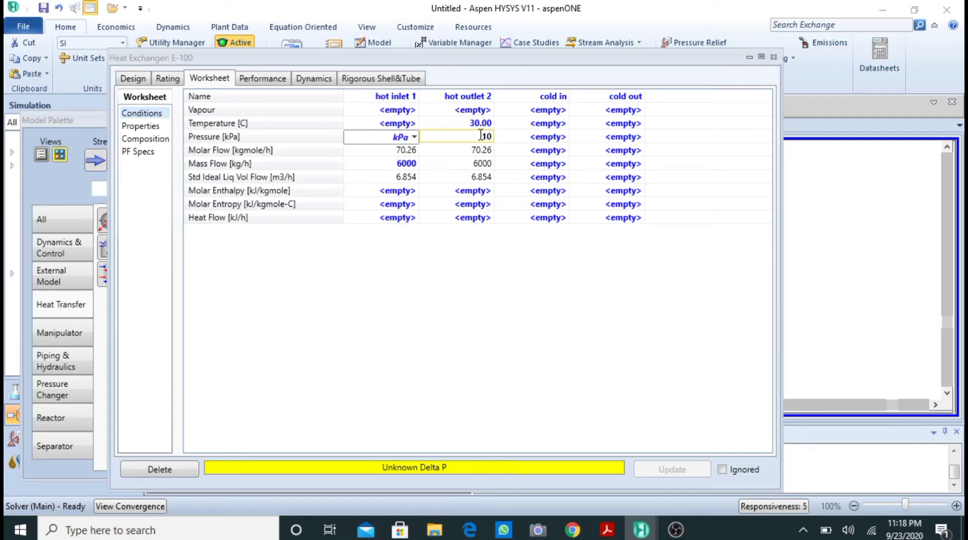
type("1")
key("Return")
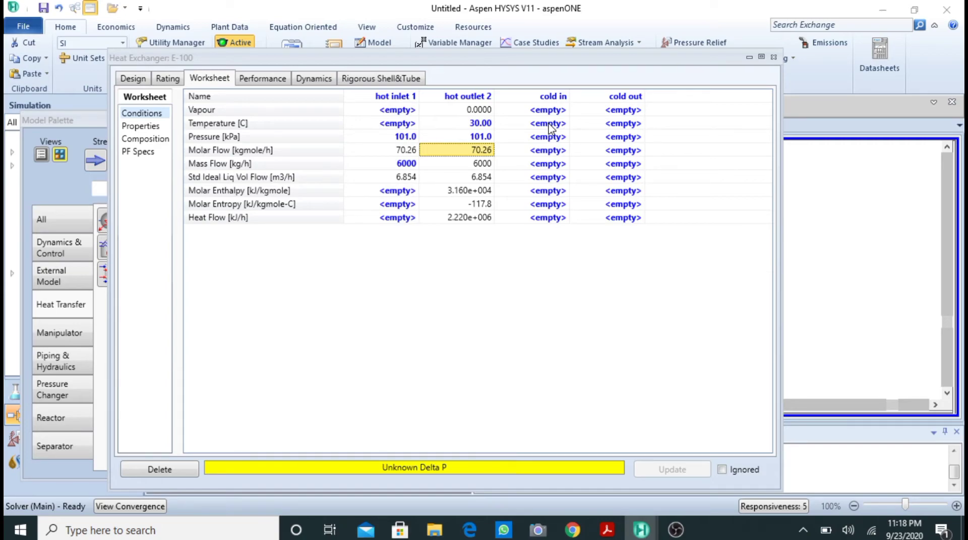
- Check Example 3.2 in the Acrobat Reader PDF, return to HYSYS and set the temperatures of cold in to 15 °C and cold out to 25 °C
left_click(606, 529)
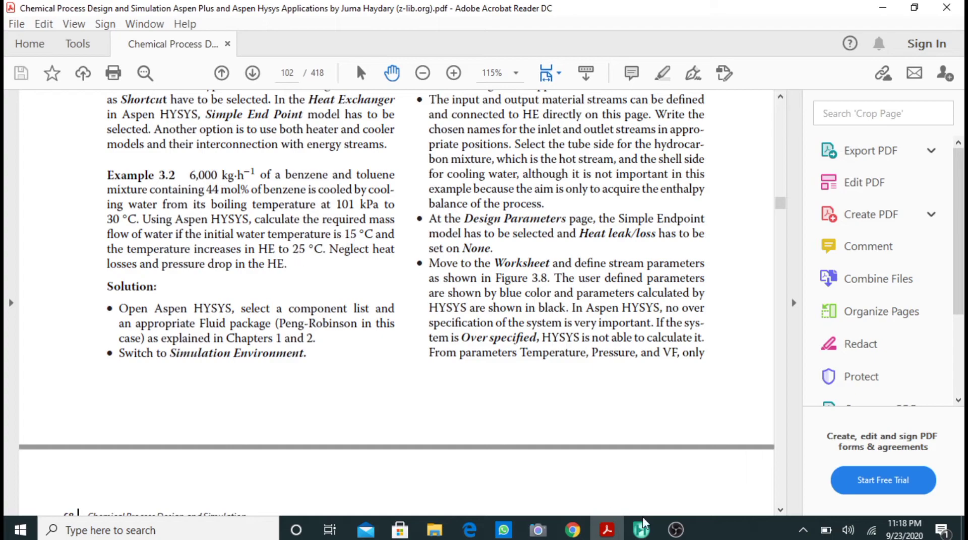
left_click(647, 533)
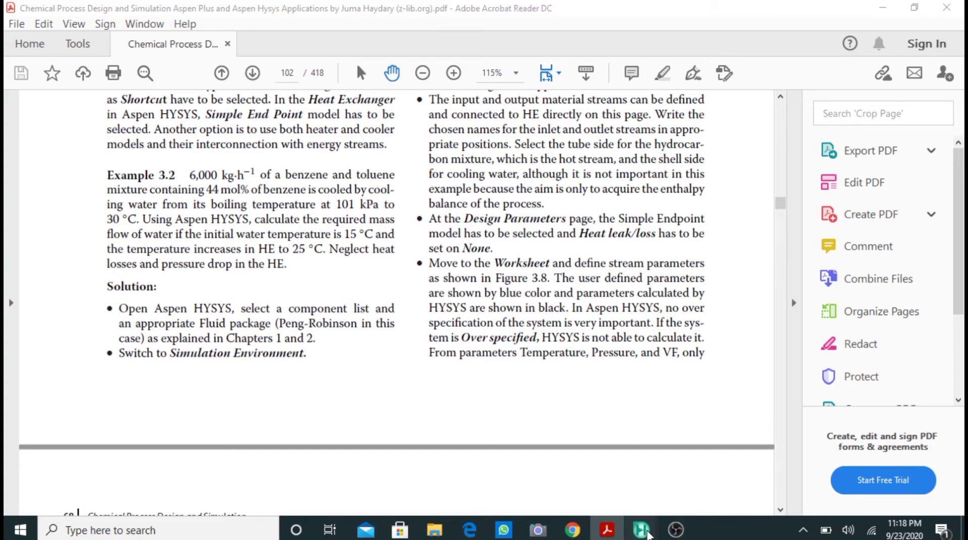
mouse_move(647, 533)
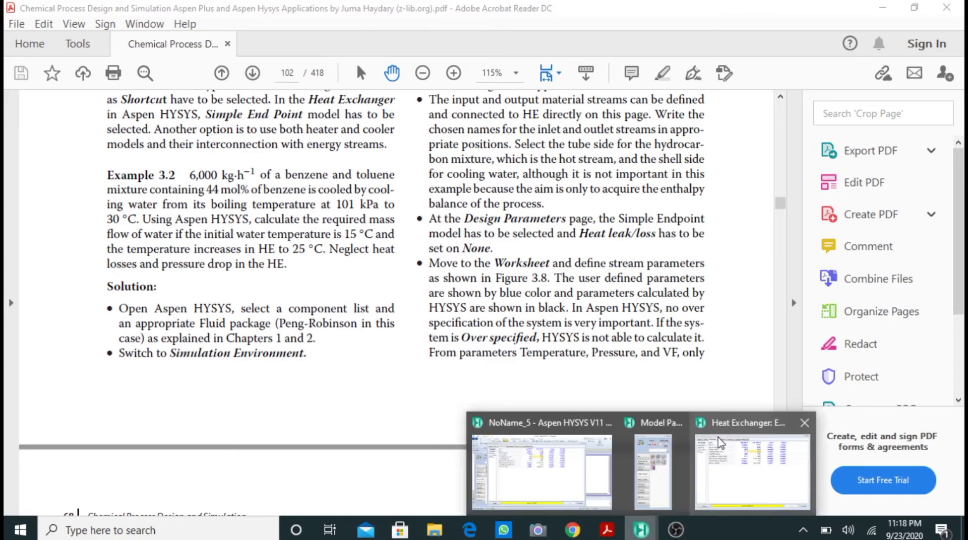
left_click(666, 454)
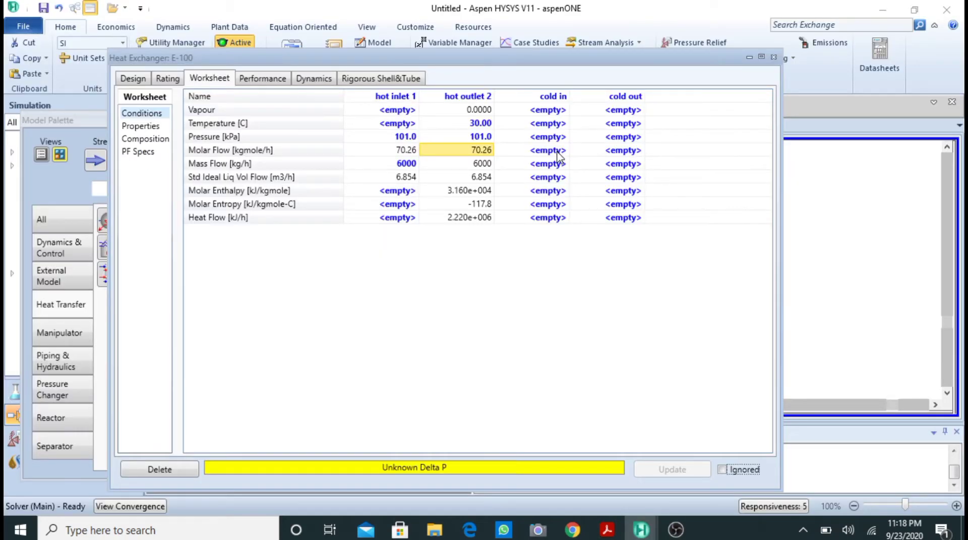
left_click(557, 151)
left_click(549, 124)
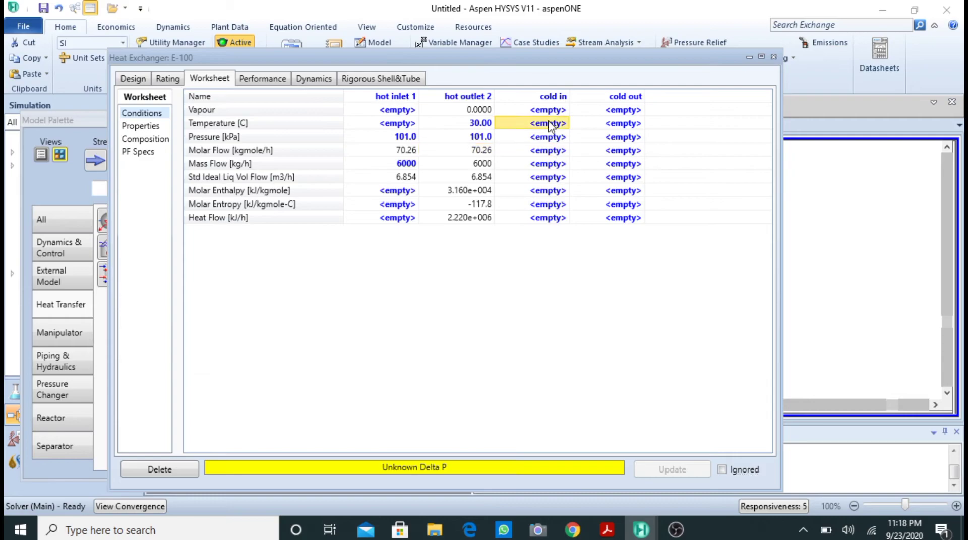
type("15")
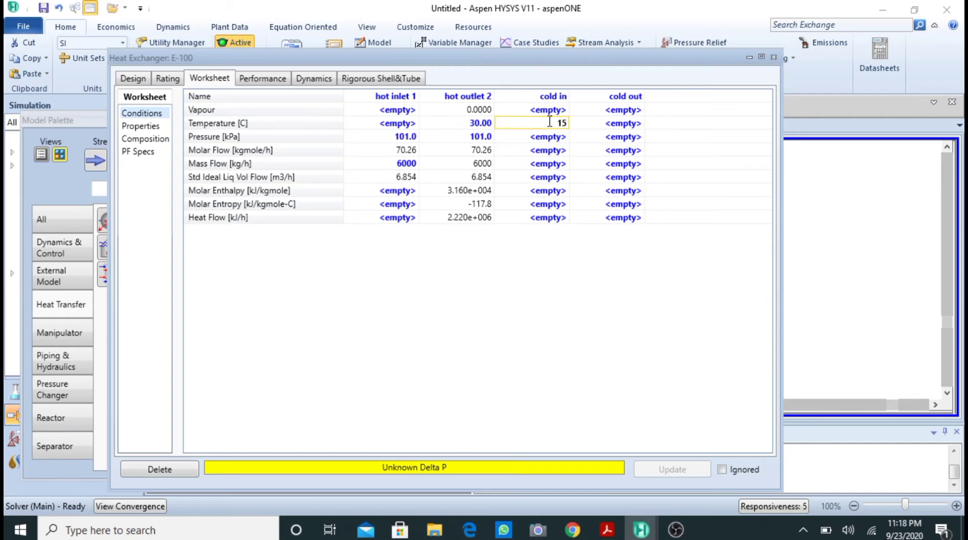
key("Return")
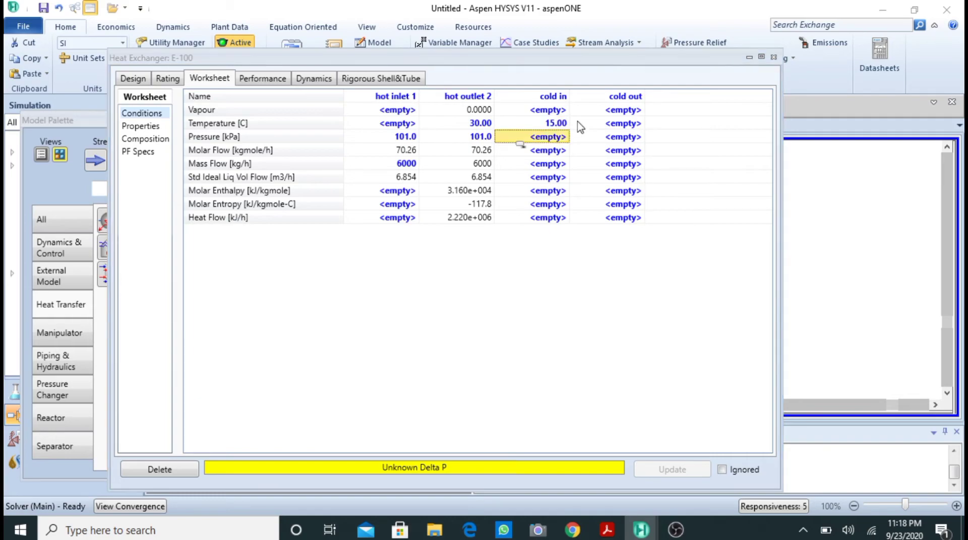
left_click(607, 124)
type("25")
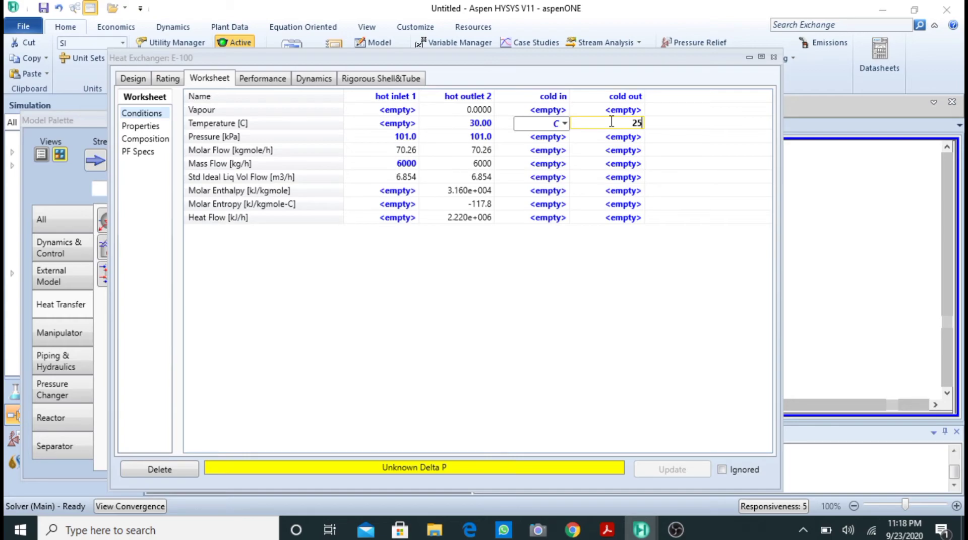
key("Return")
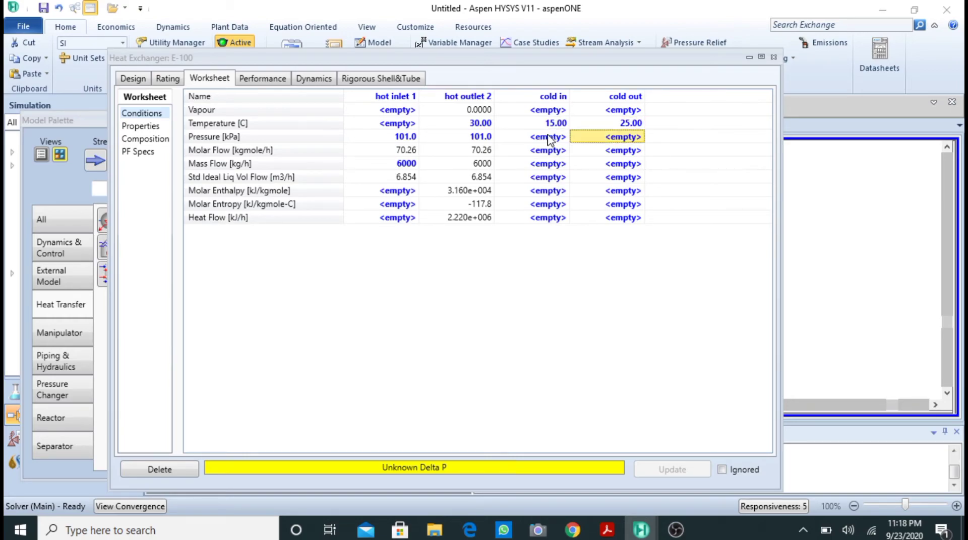
- Set the pressure of both the cold in and cold out streams to 101 kPa
left_click(549, 137)
type("101")
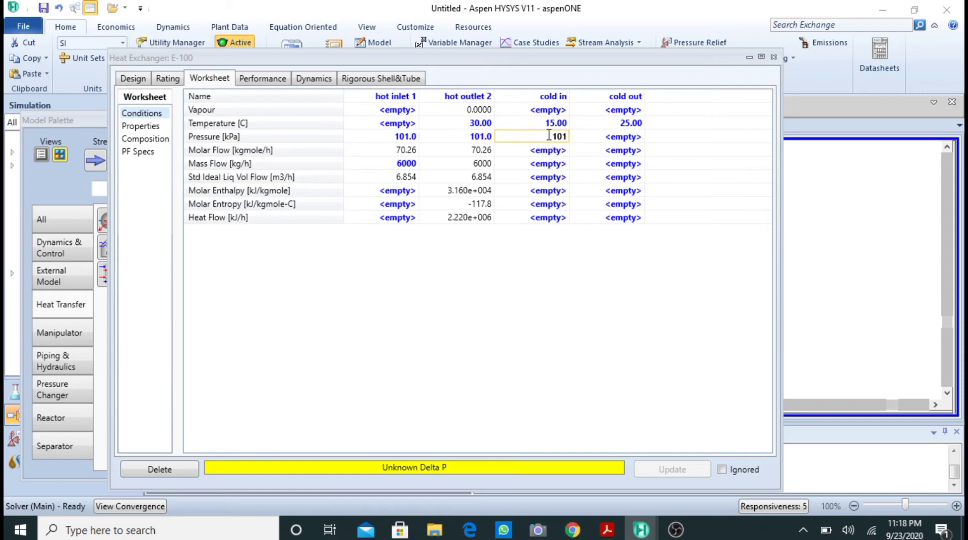
key("Return")
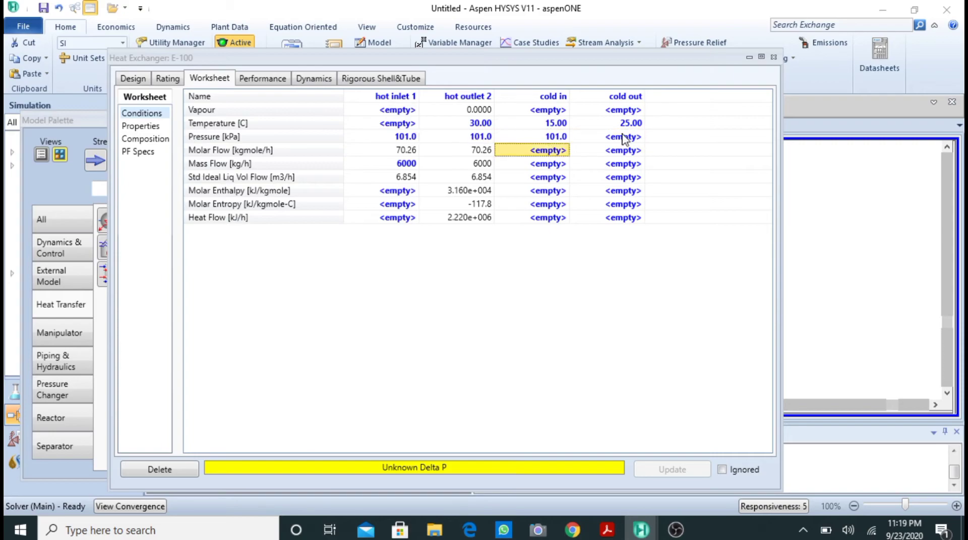
left_click(625, 138)
type("101")
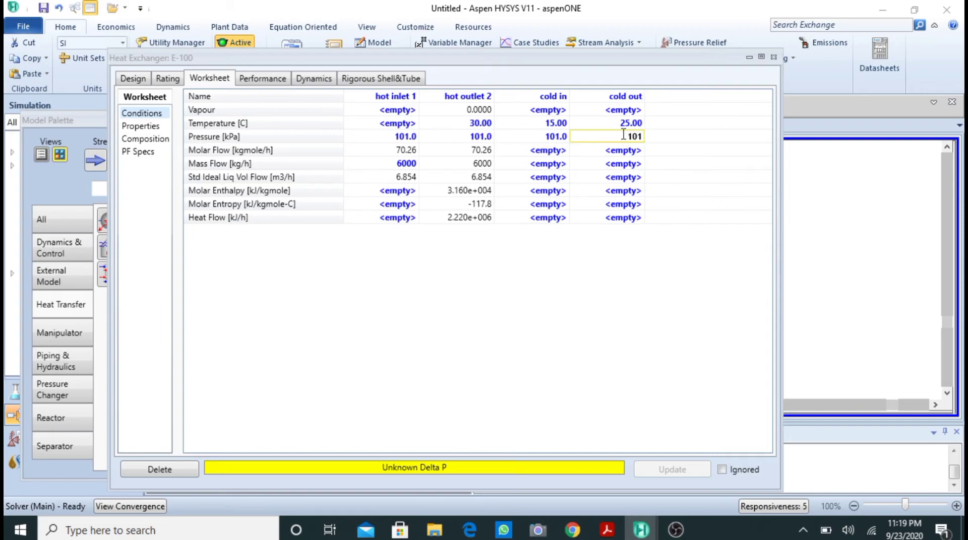
key("Return")
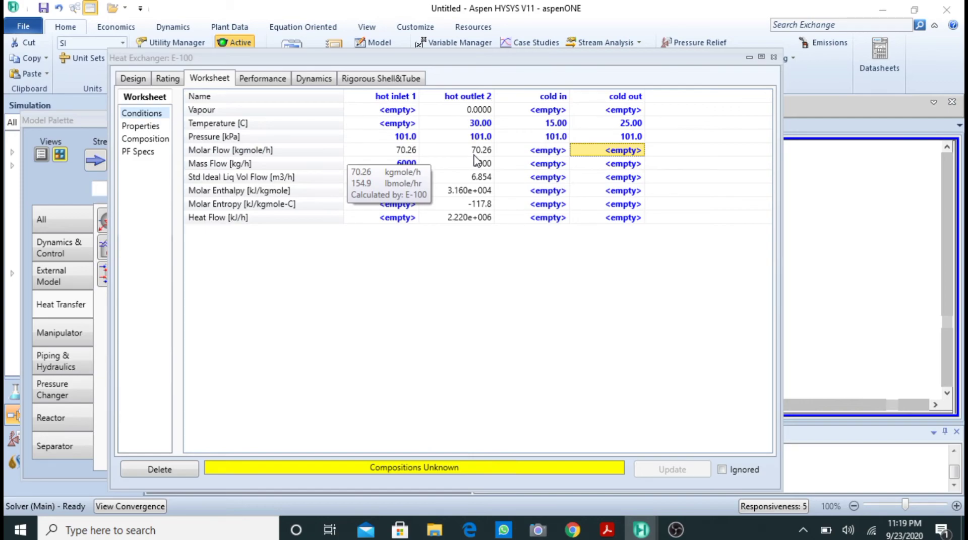
- Define the cold in stream's composition as pure water with an H2O mass fraction of 1
double_click(409, 162)
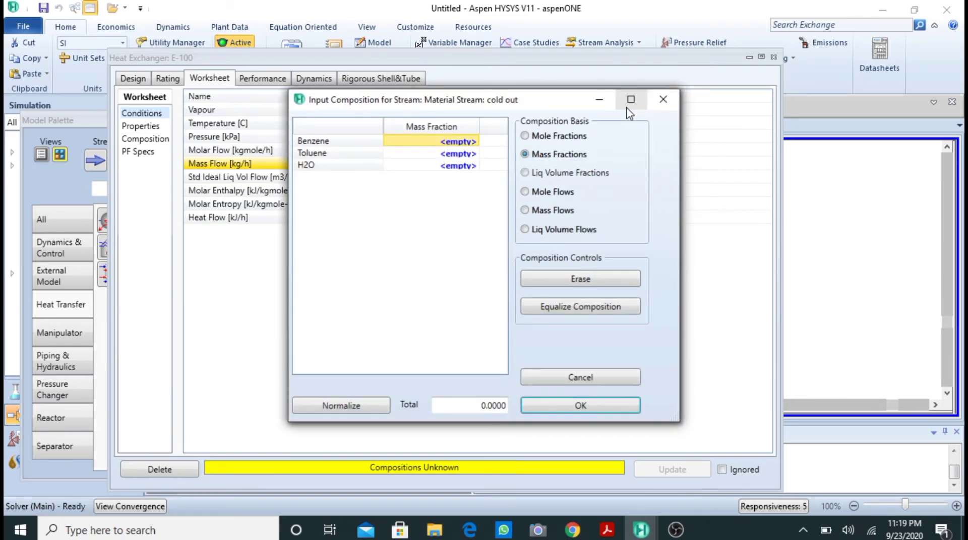
left_click(460, 167)
type("1")
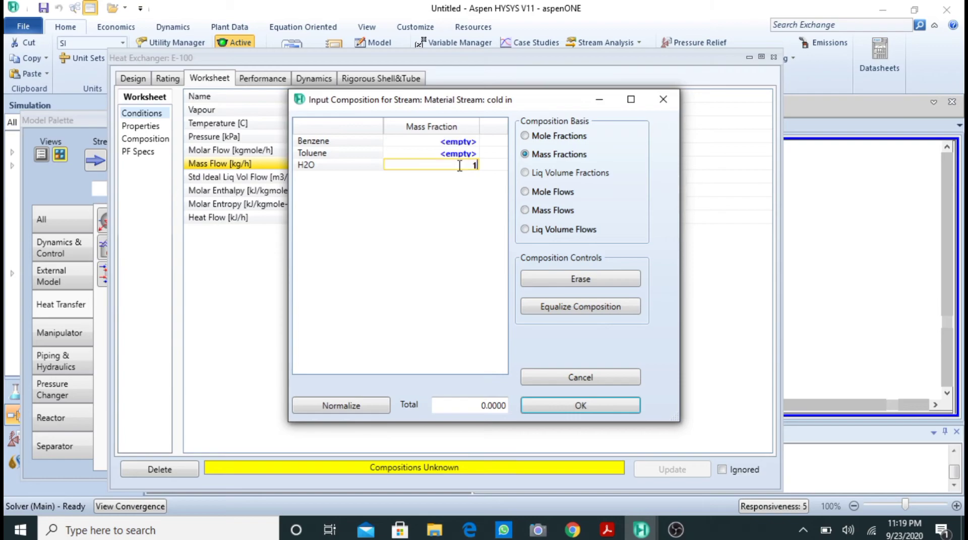
key("Return")
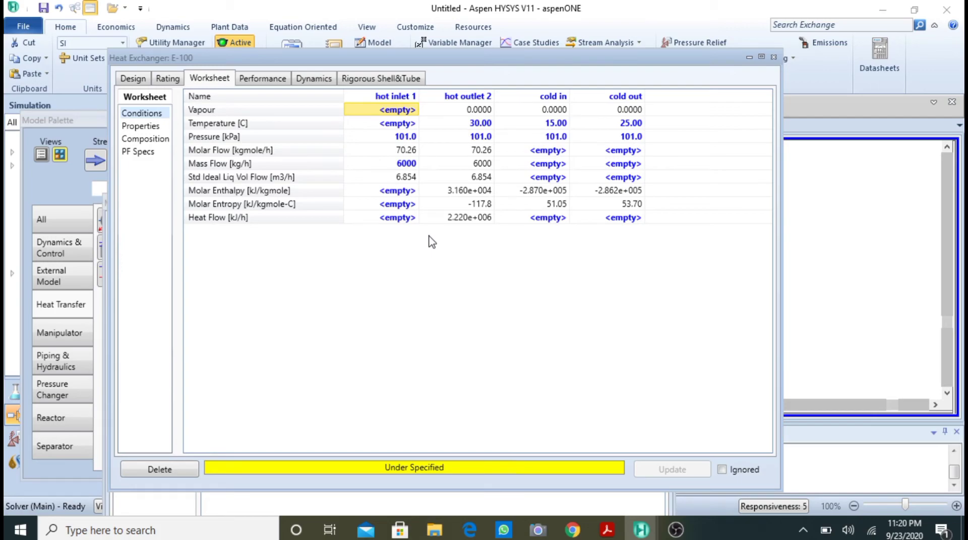
- Check Example 3.2 in the Acrobat Reader PDF, return to HYSYS and set the hot inlet 1 stream's vapour fraction to 1
key("alt+Tab")
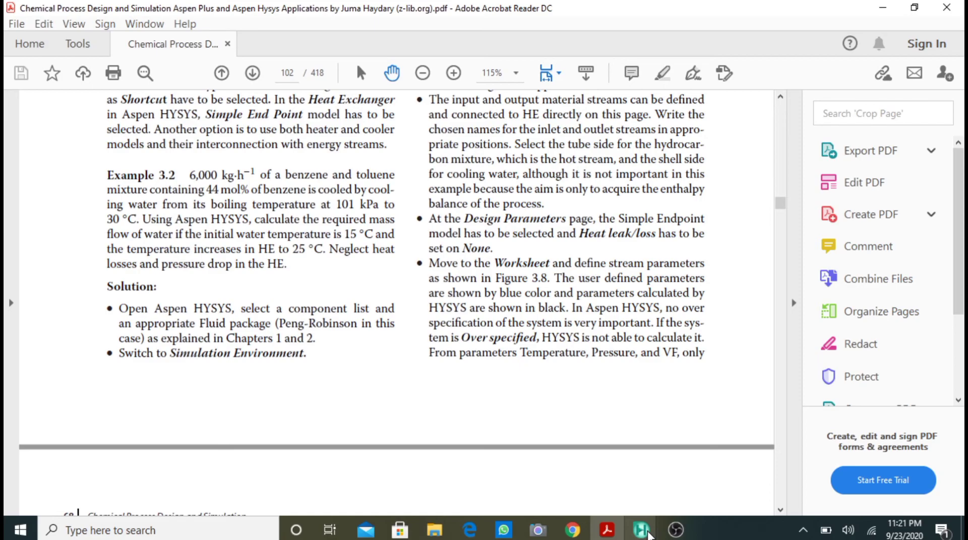
left_click(648, 532)
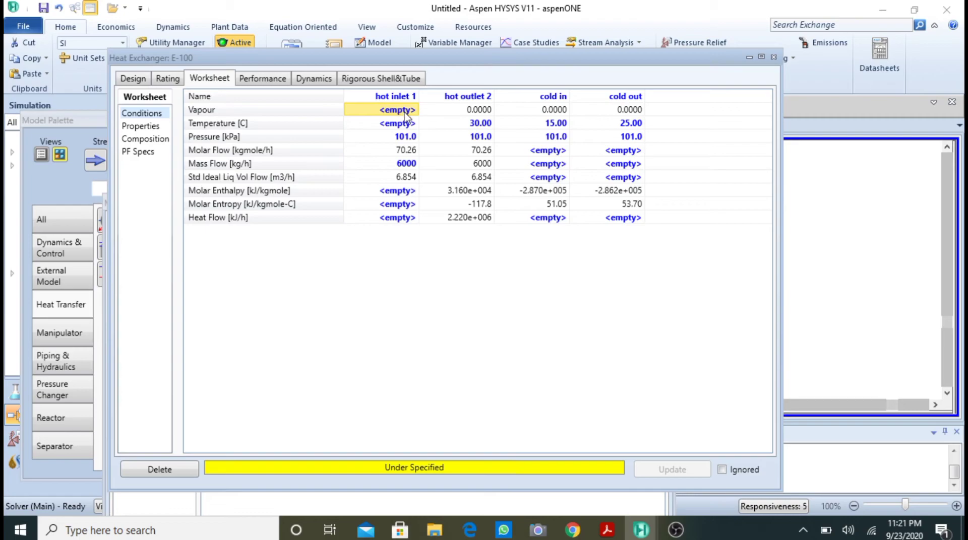
type("1")
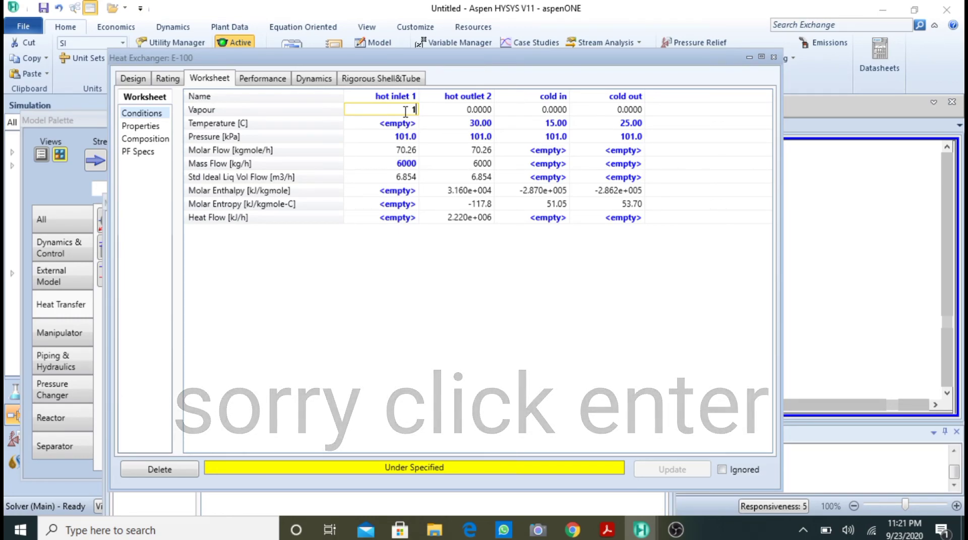
key("Return")
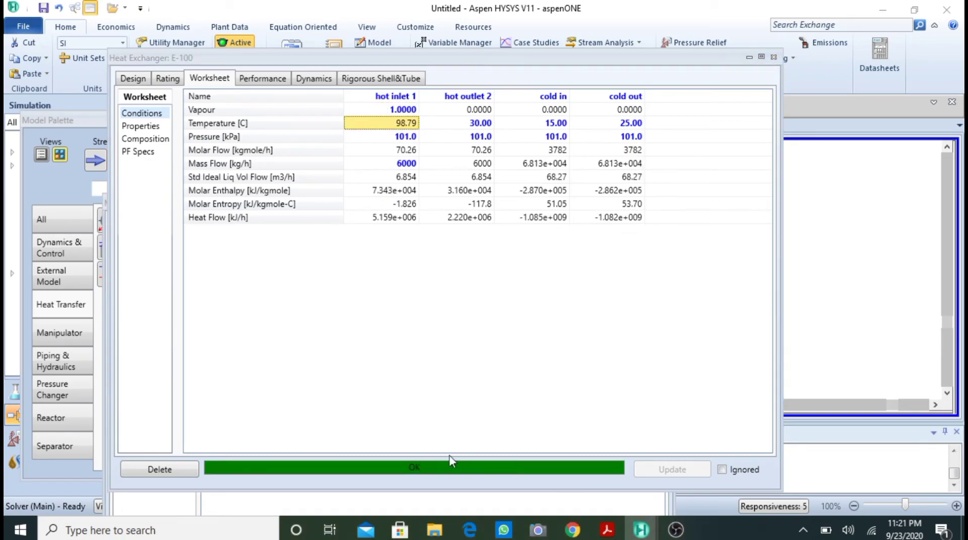
- Review the calculated worksheet conditions and the hot inlet 1 stream's details, and inspect heat exchanger E-100's summary on the flowsheet
mouse_move(432, 185)
mouse_move(534, 176)
mouse_move(402, 127)
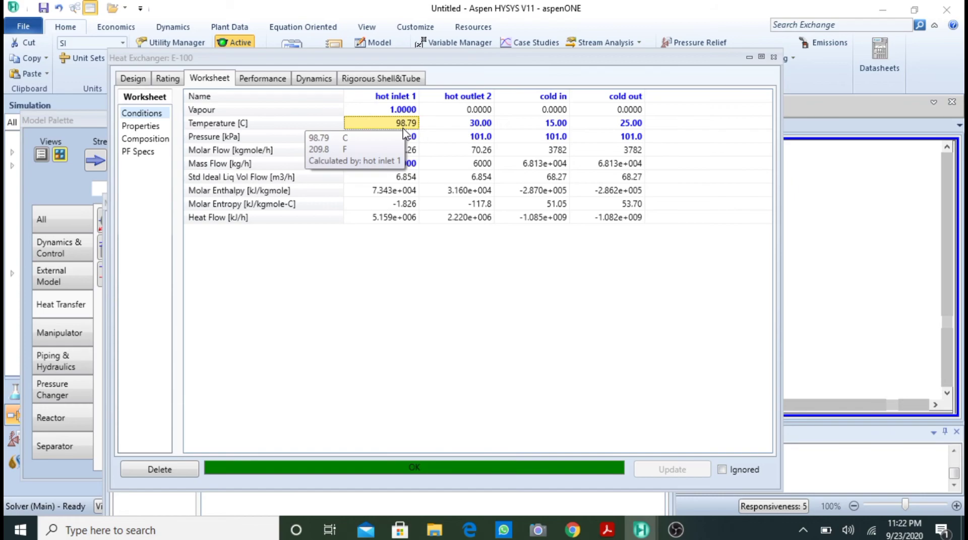
double_click(404, 132)
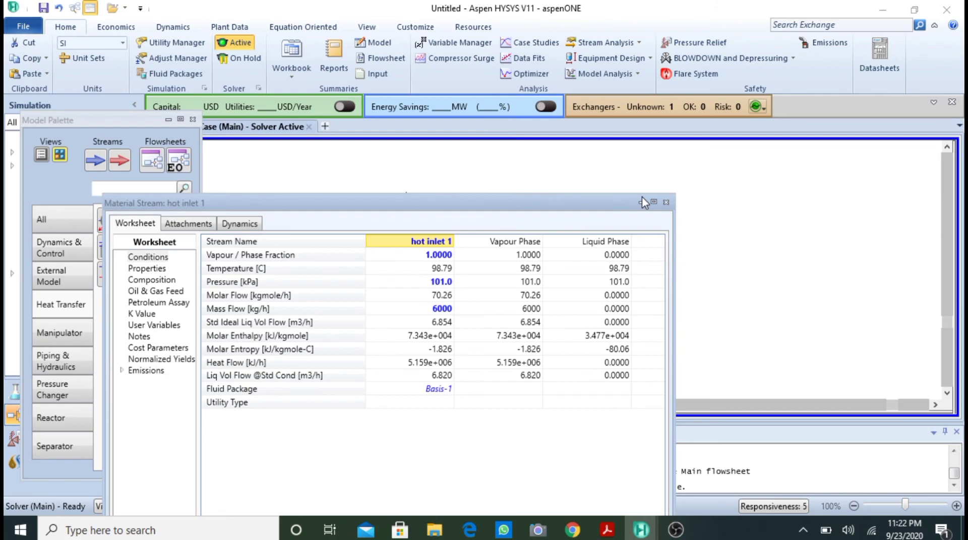
left_click(665, 202)
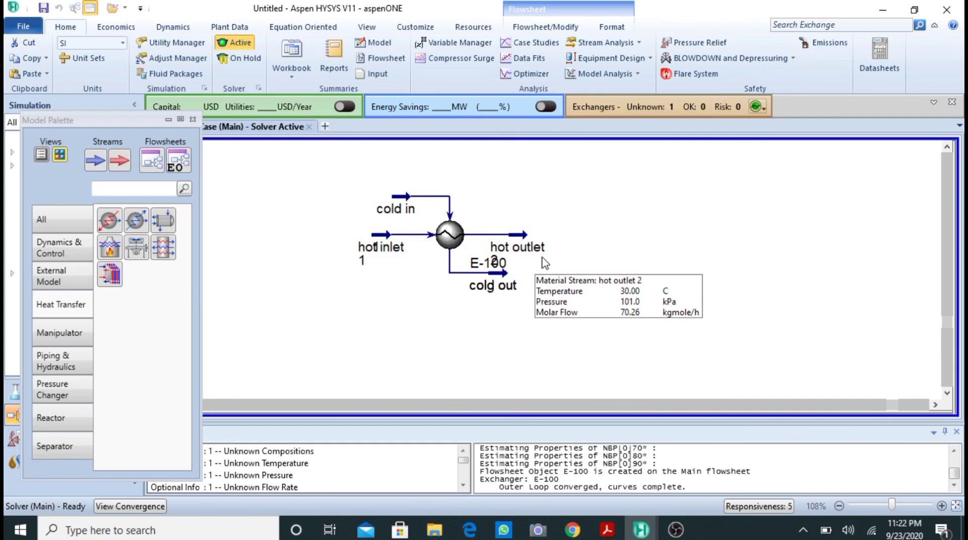
mouse_move(435, 252)
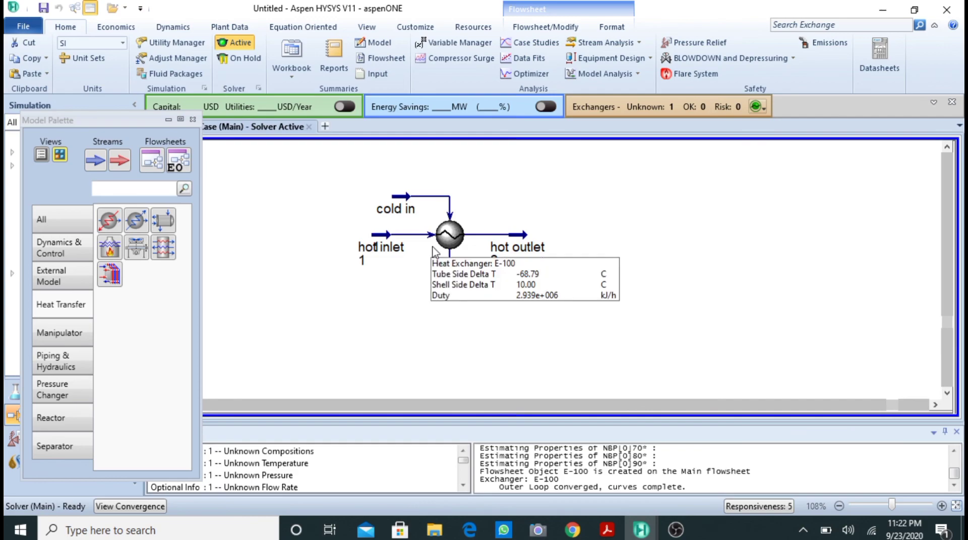